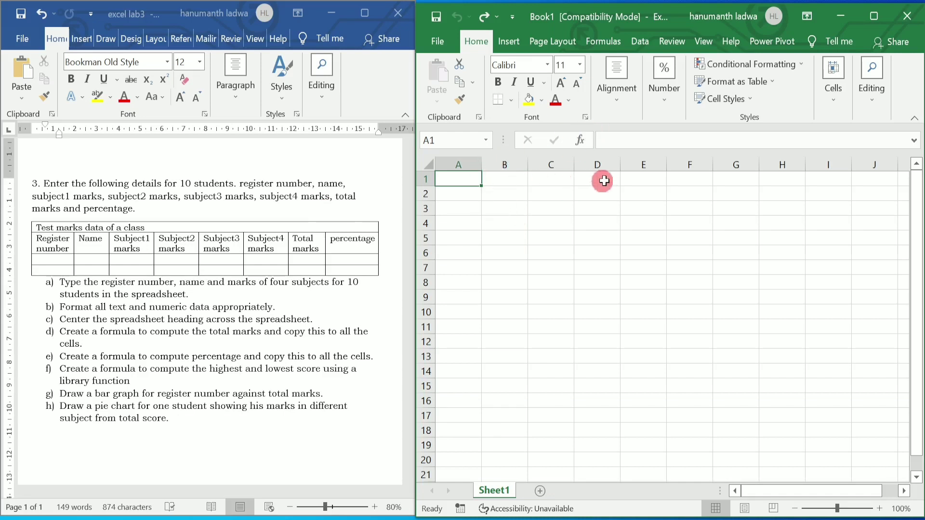
# Enter the sheet heading "test marks data of a class" in cell A1.
pyautogui.write('test marks data of a c')
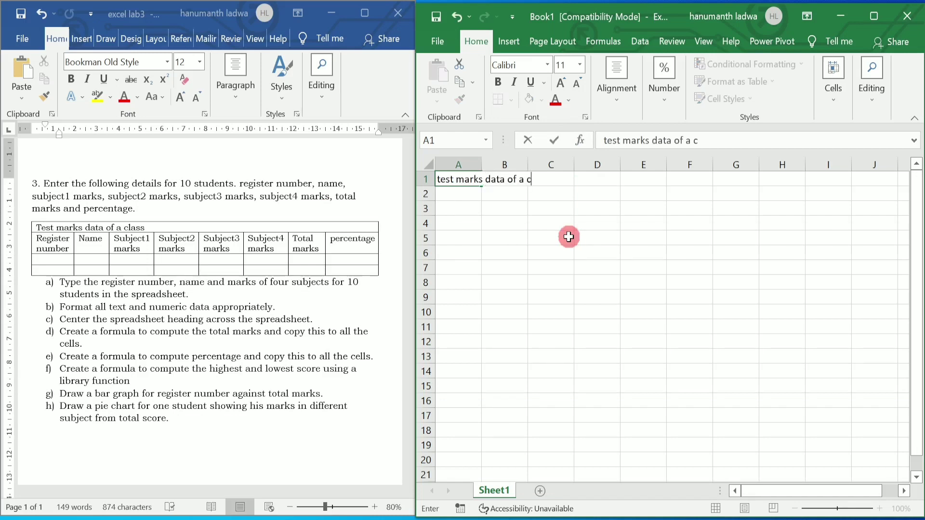
pyautogui.write('lass')
pyautogui.press('Return')
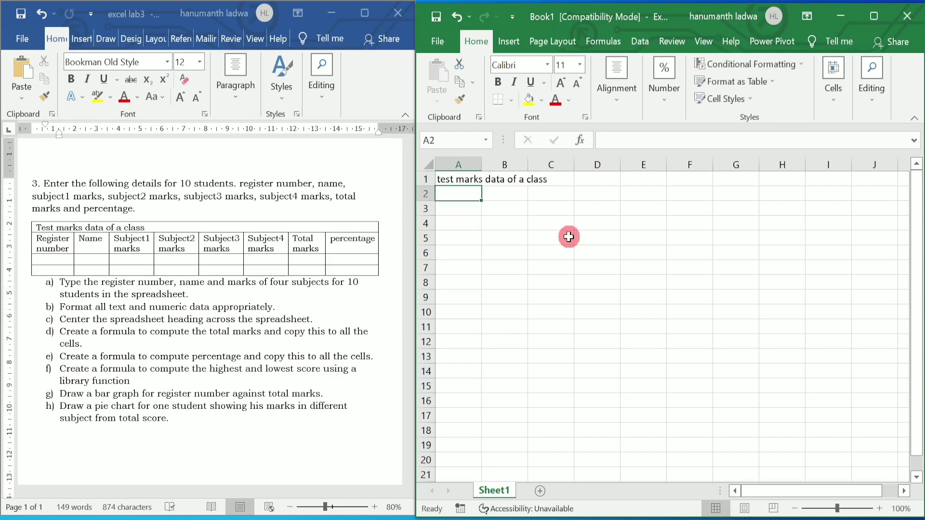
# Add the column headings "register number" in A2 and "name" in B2.
pyautogui.write('r')
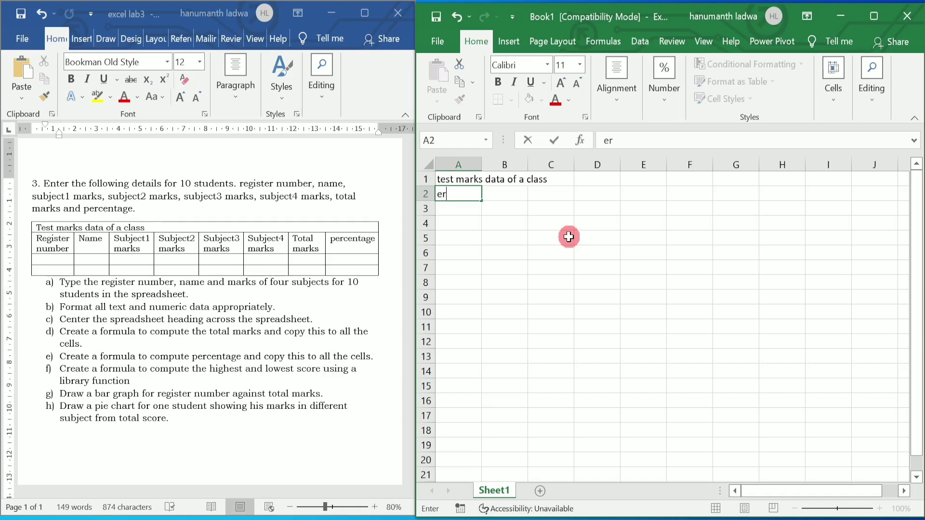
pyautogui.write('egister number')
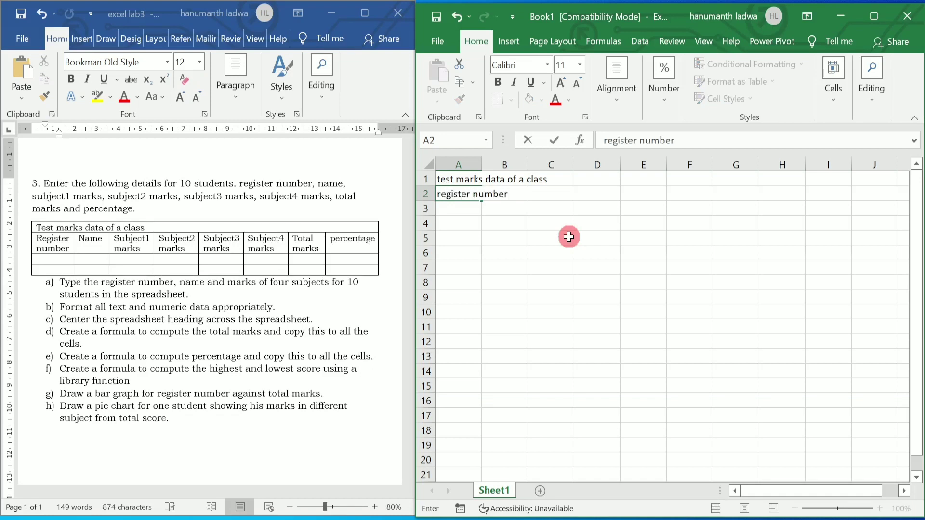
pyautogui.press('Tab')
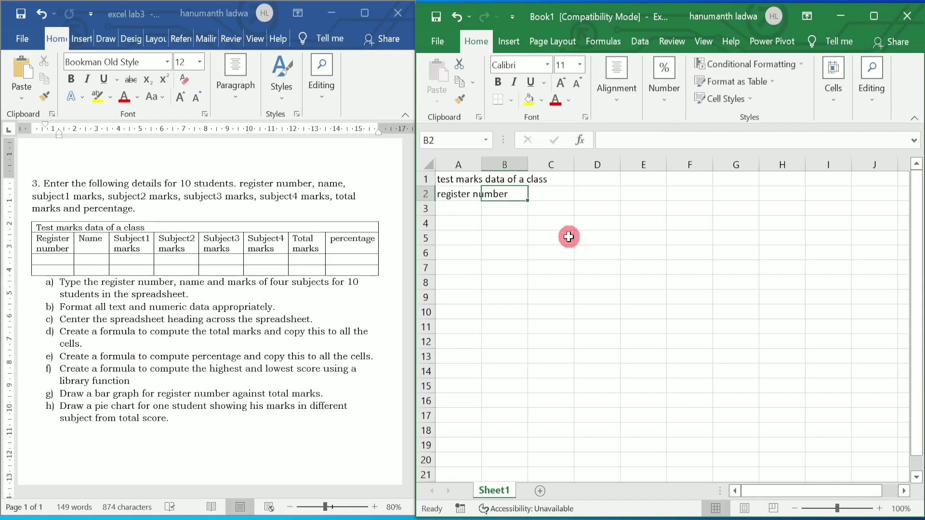
pyautogui.write('name')
pyautogui.press('Tab')
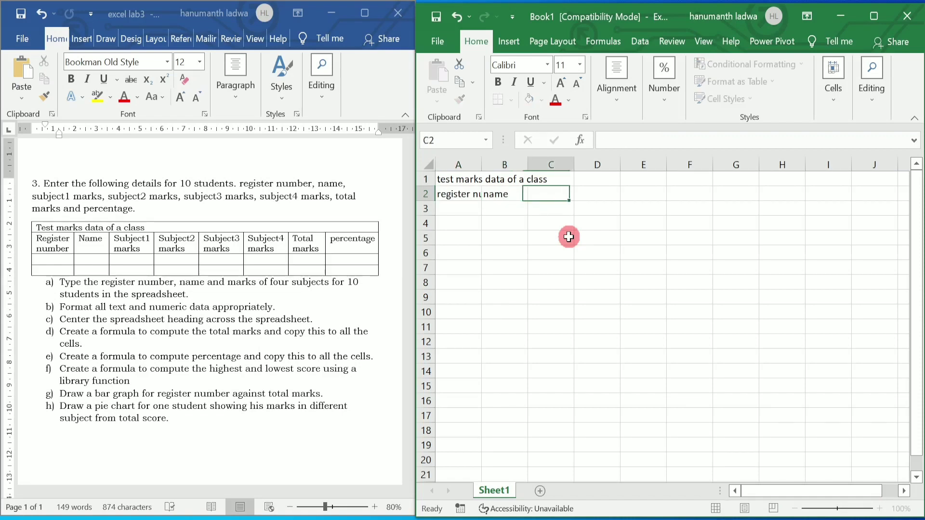
# Add the column headings "subject1 marks" in C2 and "subject2 marks" in D2.
pyautogui.write('sub')
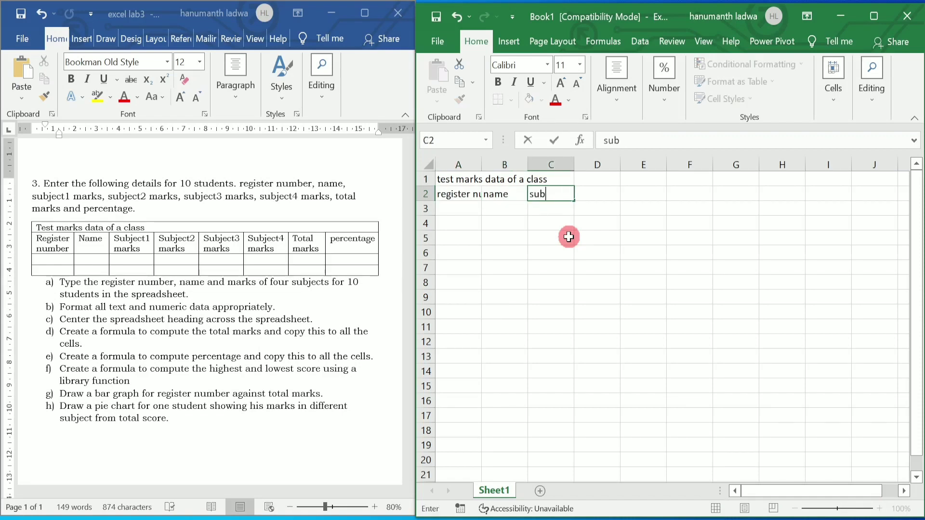
pyautogui.write('ject1 marks')
pyautogui.press('Tab')
pyautogui.write('subje')
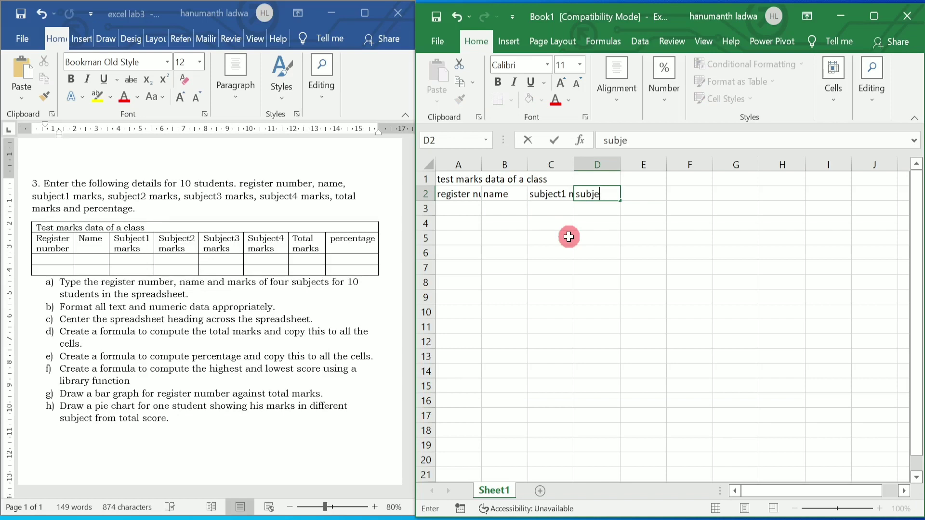
pyautogui.write('ct2 marks')
pyautogui.press('Tab')
# Add the column headings "subject3 marks" in E2 and "subject4 marks" in F2.
pyautogui.write('sub')
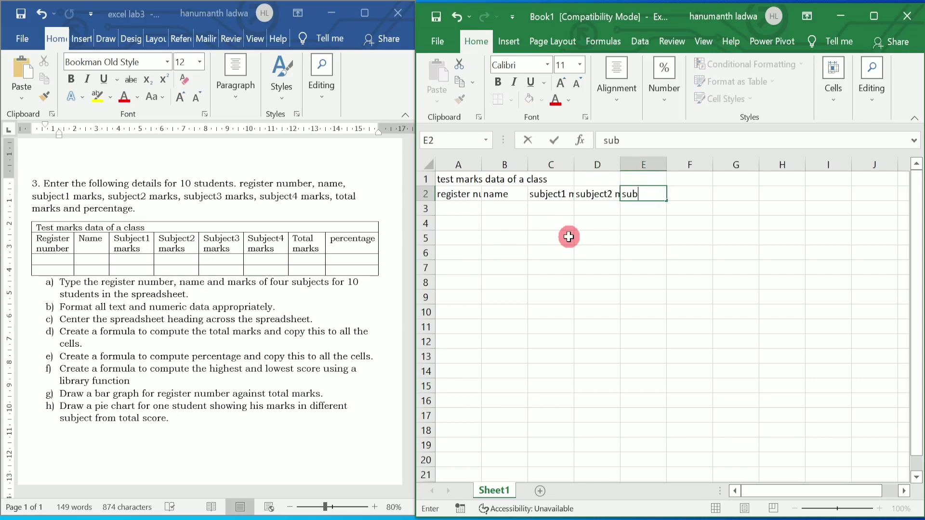
pyautogui.write('ject3 marj')
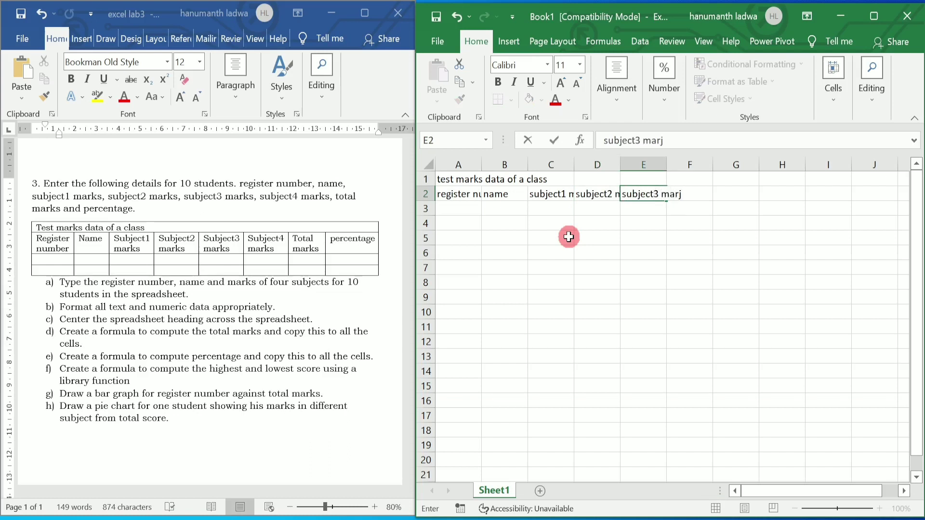
pyautogui.press('BackSpace')
pyautogui.write('ks')
pyautogui.press('Tab')
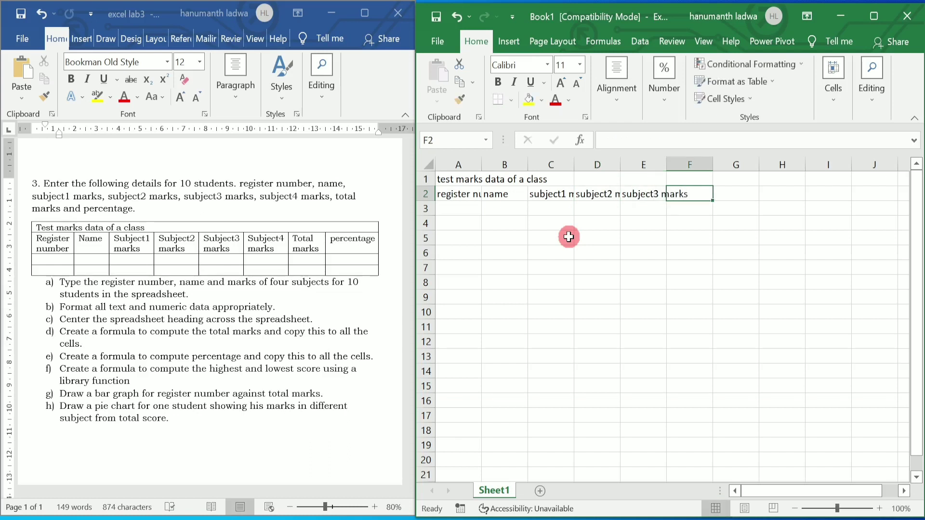
pyautogui.write('subject4 marj')
pyautogui.press('BackSpace')
pyautogui.write('ks')
pyautogui.press('Tab')
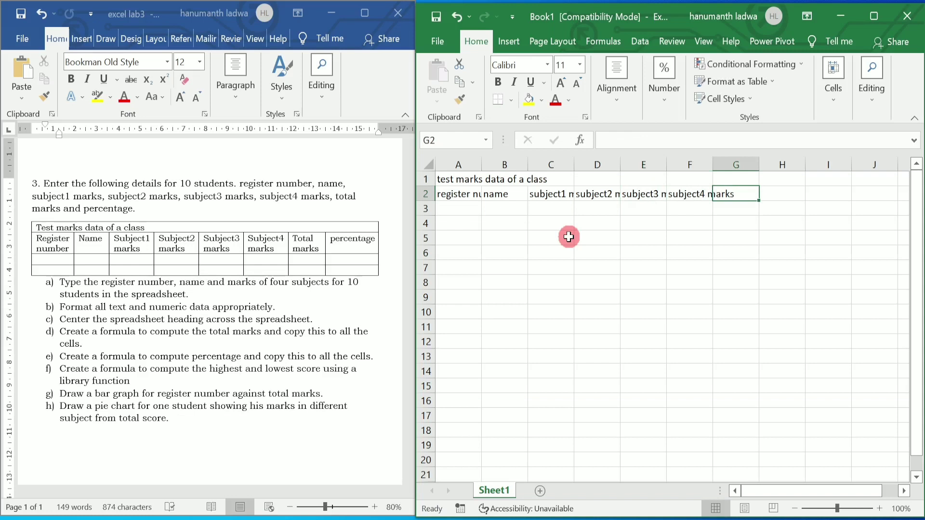
# Complete the heading row with "total marks" in G2 and "percentage" in H2.
pyautogui.write('total')
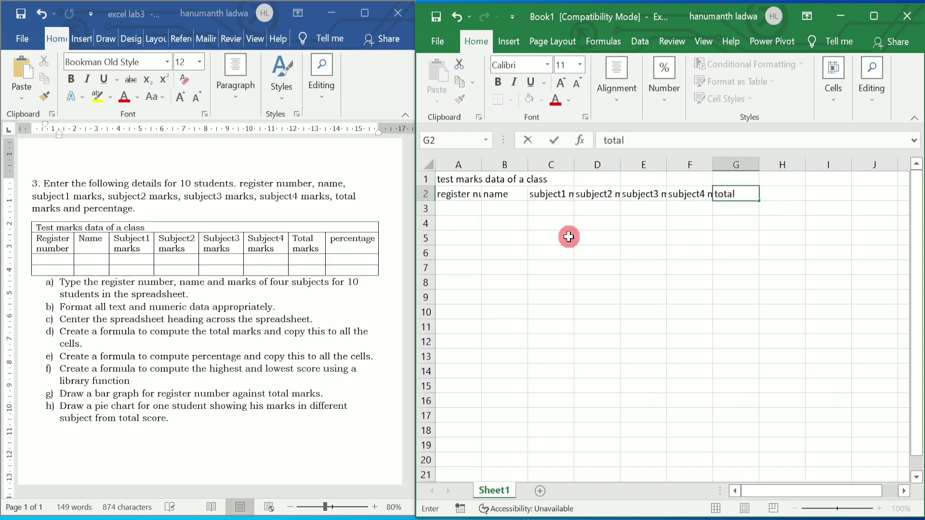
pyautogui.write(' marks')
pyautogui.press('Tab')
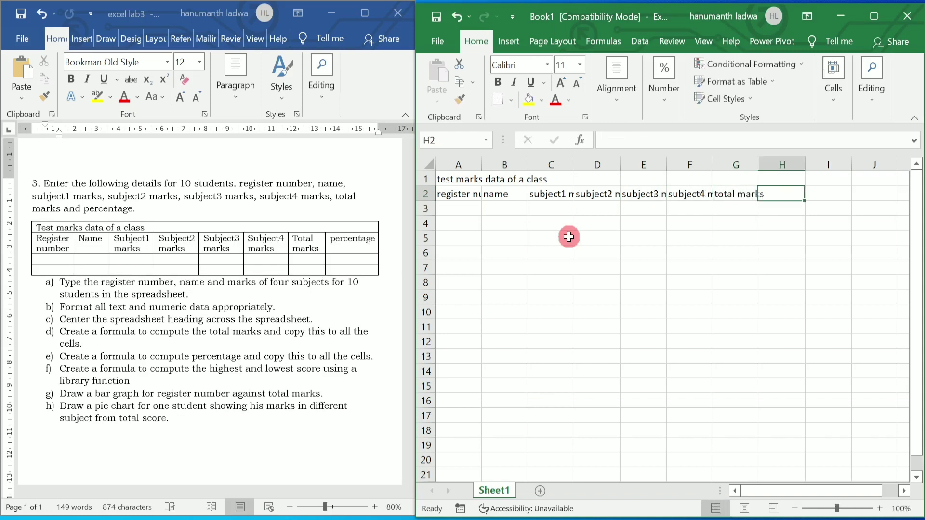
pyautogui.write('perce')
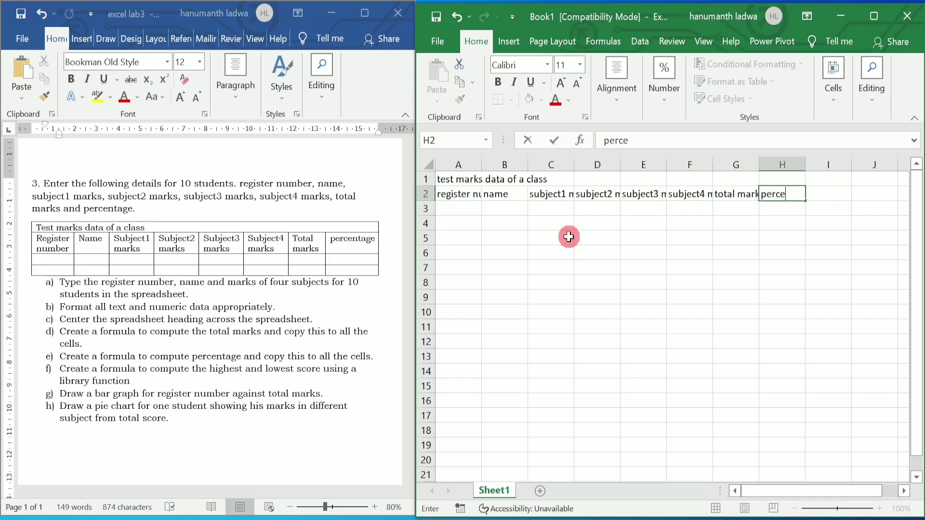
pyautogui.write('ntage')
pyautogui.press('Return')
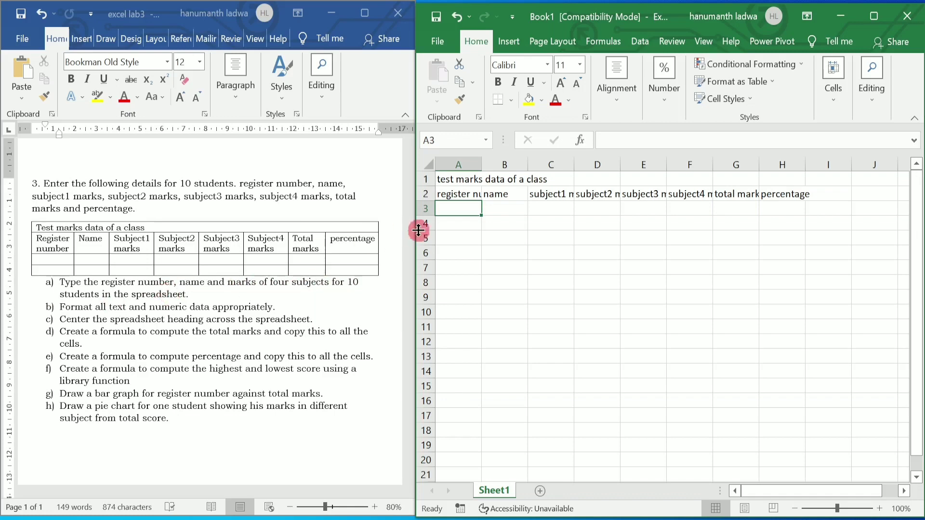
# Maximize the spreadsheet window and merge and center the sheet heading across A1:H1.
pyautogui.click(874, 16)
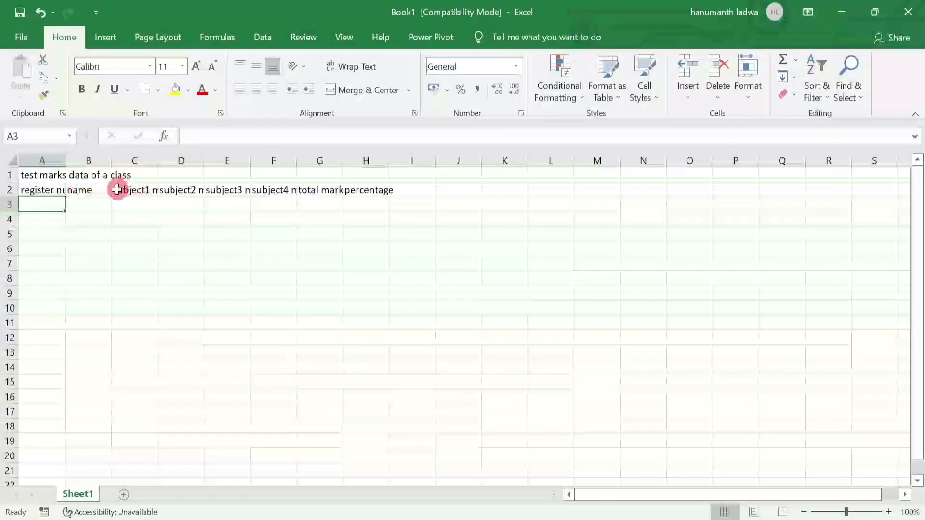
pyautogui.click(61, 172)
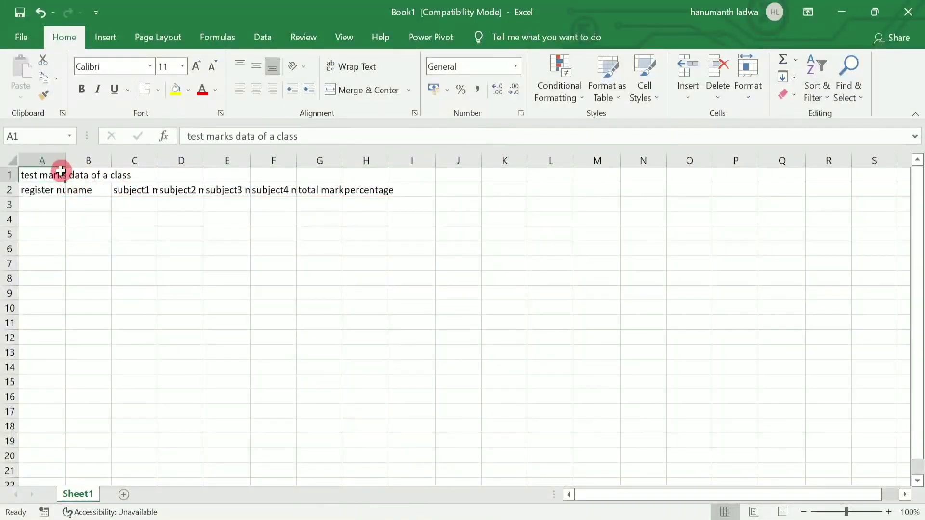
pyautogui.hotkey('shift', 'Right')
pyautogui.hotkey('shift', 'Right')
pyautogui.hotkey('shift', 'Right')
pyautogui.hotkey('shift', 'Right')
pyautogui.hotkey('shift', 'Right')
pyautogui.hotkey('shift', 'Right')
pyautogui.hotkey('shift', 'Right')
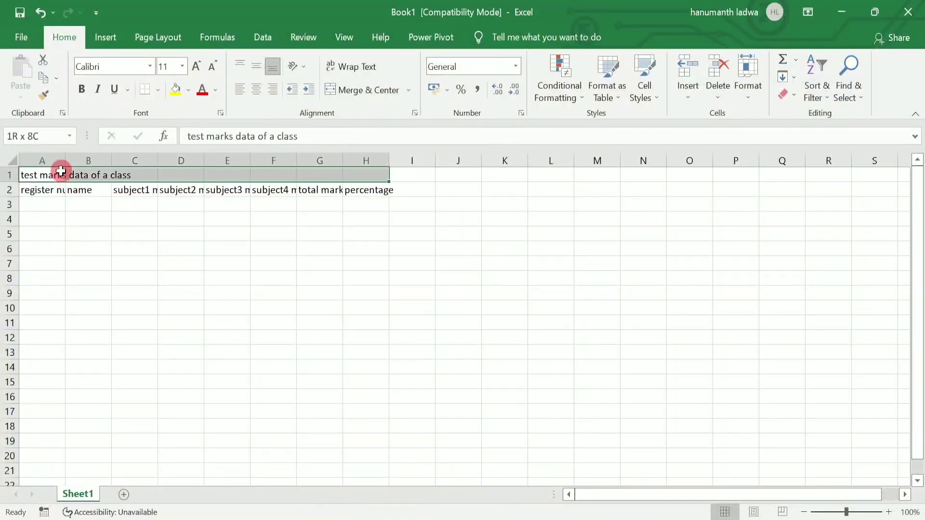
pyautogui.click(369, 98)
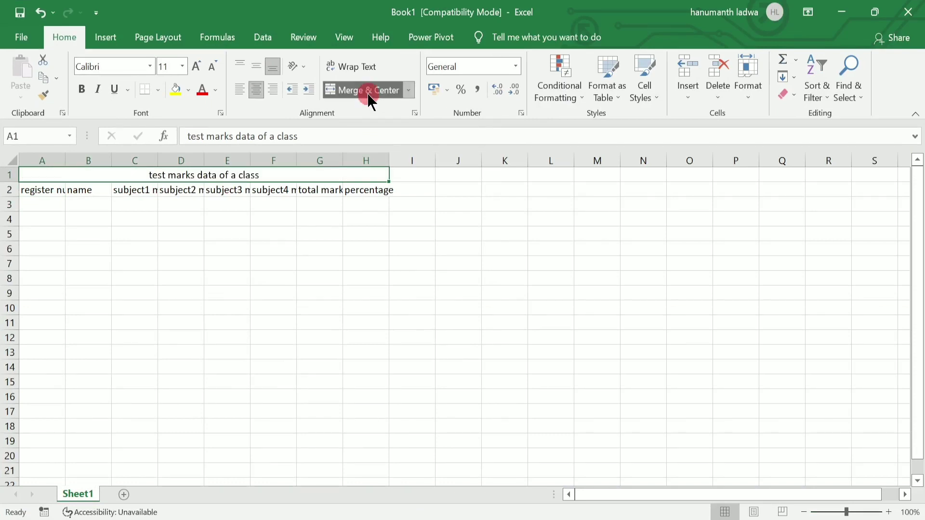
# Wrap the text of the register number heading in A2 and the four subject marks headings in C2:F2.
pyautogui.click(43, 189)
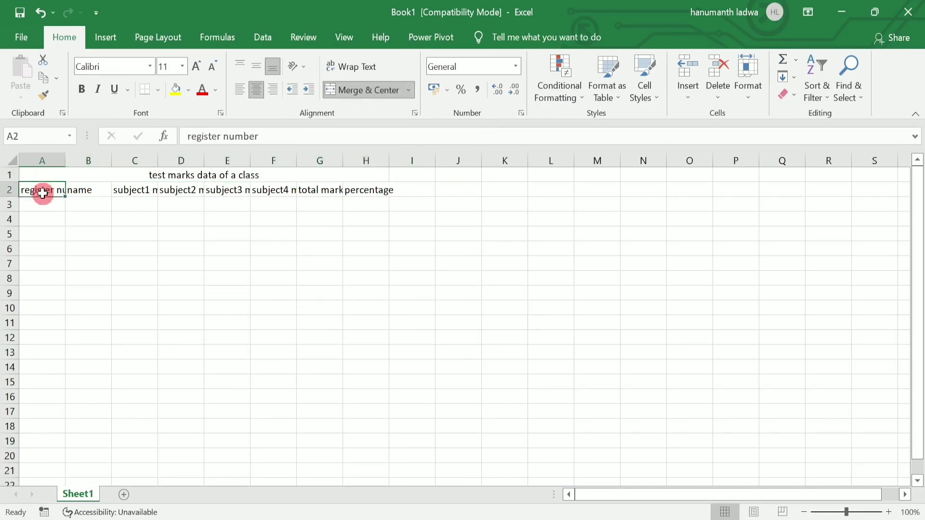
pyautogui.click(362, 67)
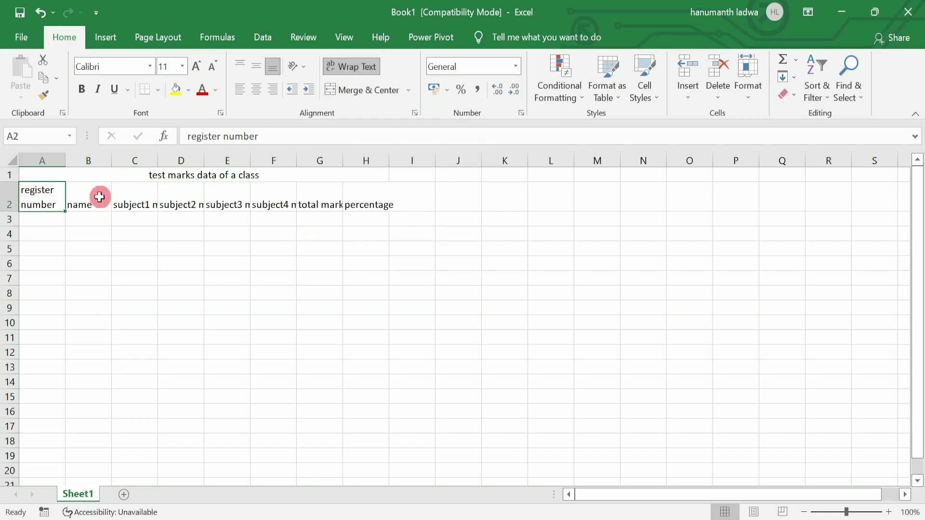
pyautogui.click(138, 201)
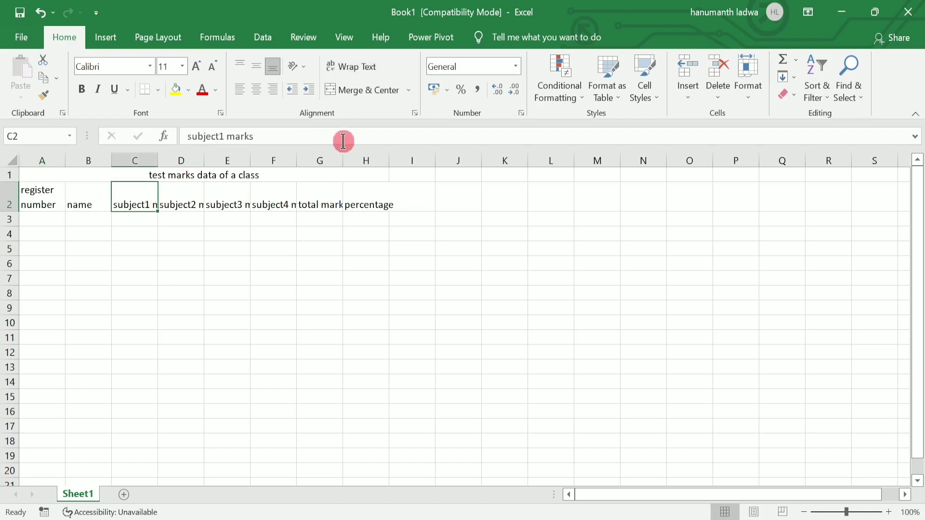
pyautogui.click(360, 69)
pyautogui.click(191, 190)
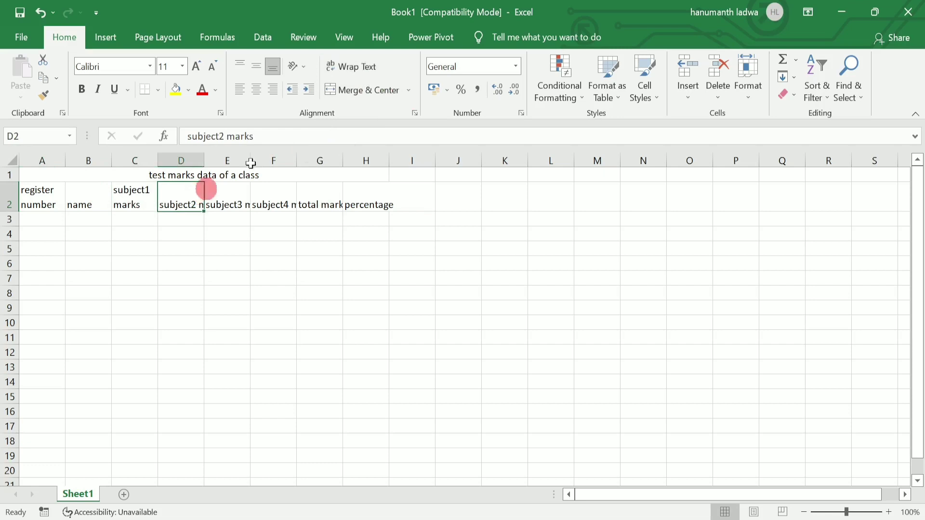
pyautogui.click(370, 71)
pyautogui.click(230, 199)
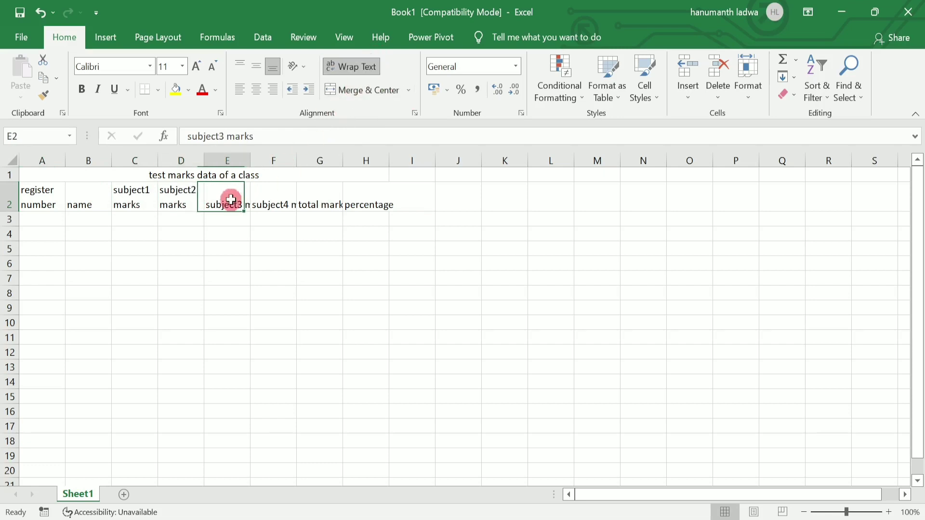
pyautogui.click(359, 68)
pyautogui.click(280, 201)
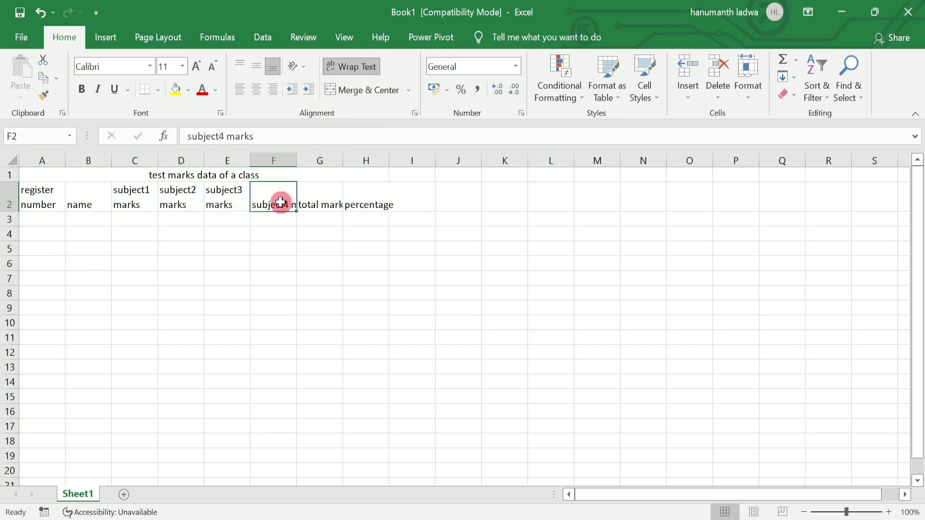
pyautogui.click(363, 66)
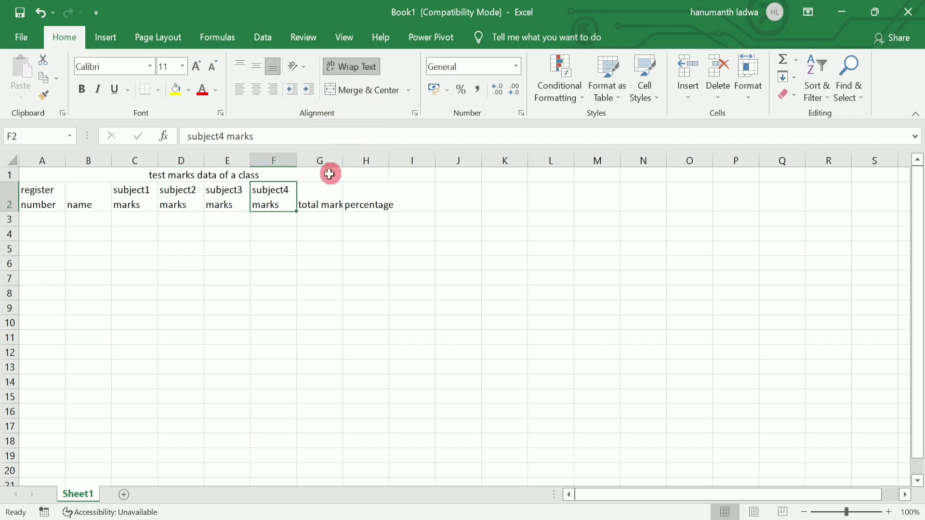
# Wrap the text of the total marks heading in G2 and auto-fit column H to the percentage heading.
pyautogui.click(322, 195)
pyautogui.click(362, 69)
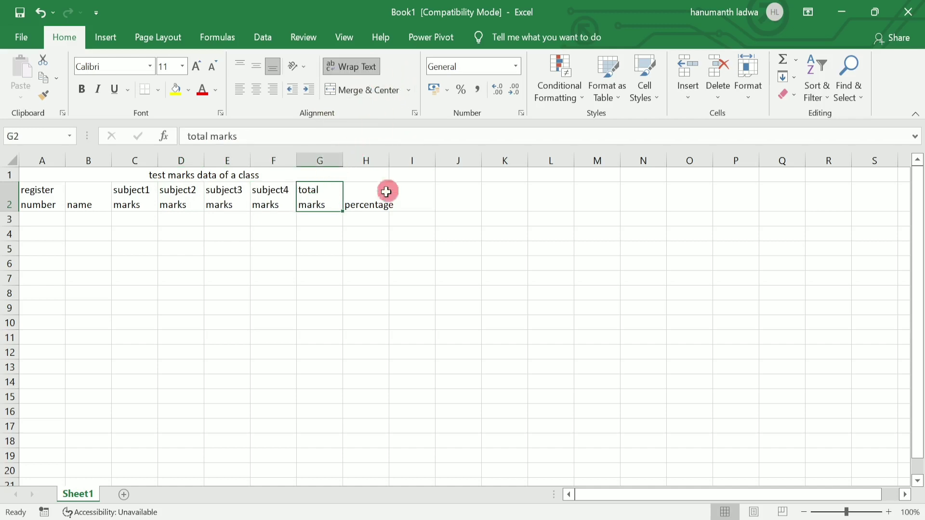
pyautogui.click(367, 184)
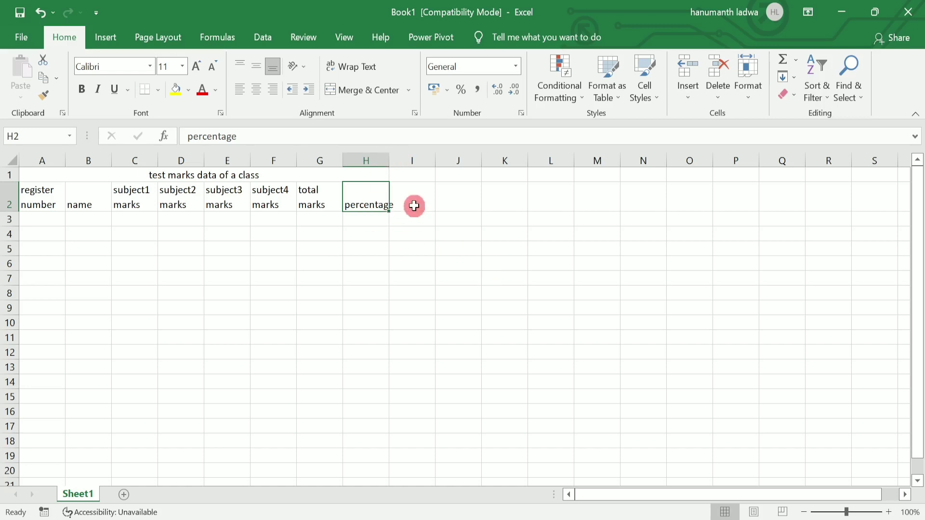
pyautogui.doubleClick(388, 161)
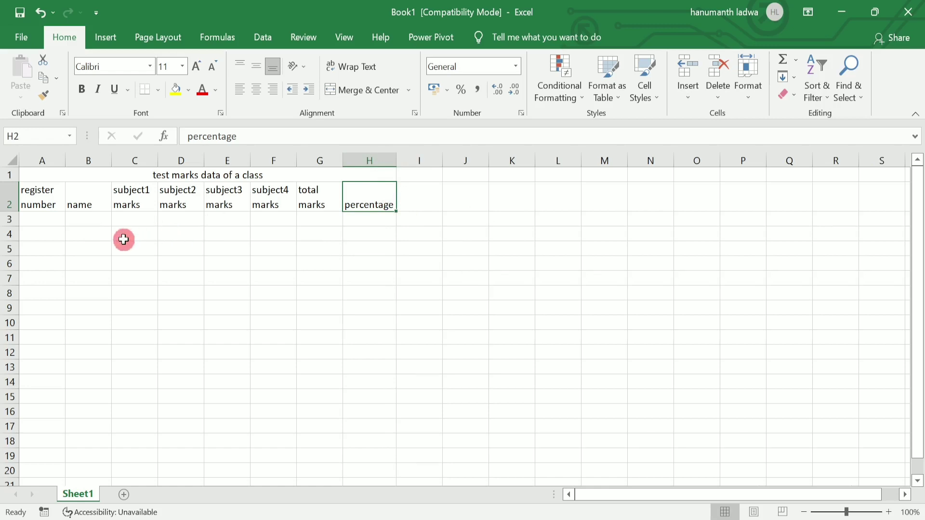
# Enter register numbers 1 and 2 in A3 and A4 and fill the series down to 10 in A12.
pyautogui.click(51, 223)
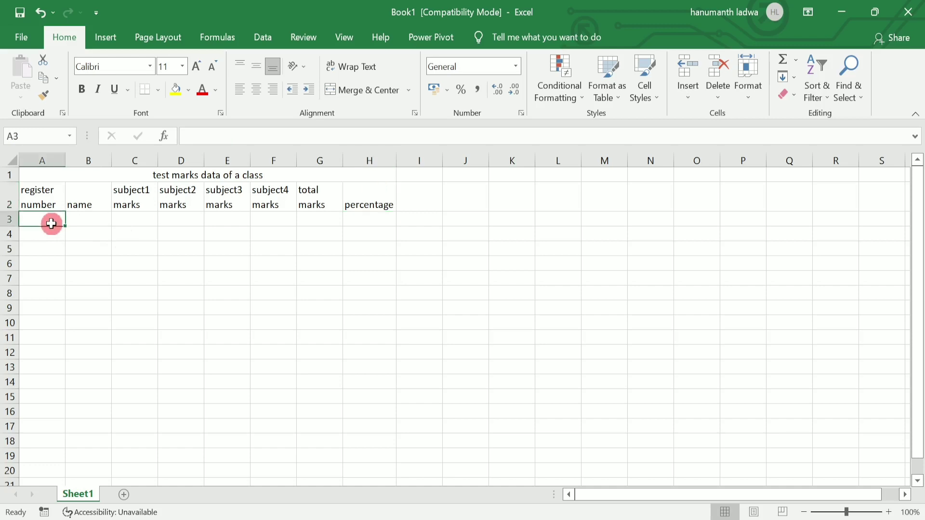
pyautogui.write('1')
pyautogui.press('Return')
pyautogui.write('2')
pyautogui.press('Return')
pyautogui.click(52, 223)
pyautogui.moveTo(52, 223); pyautogui.dragTo(71, 356)
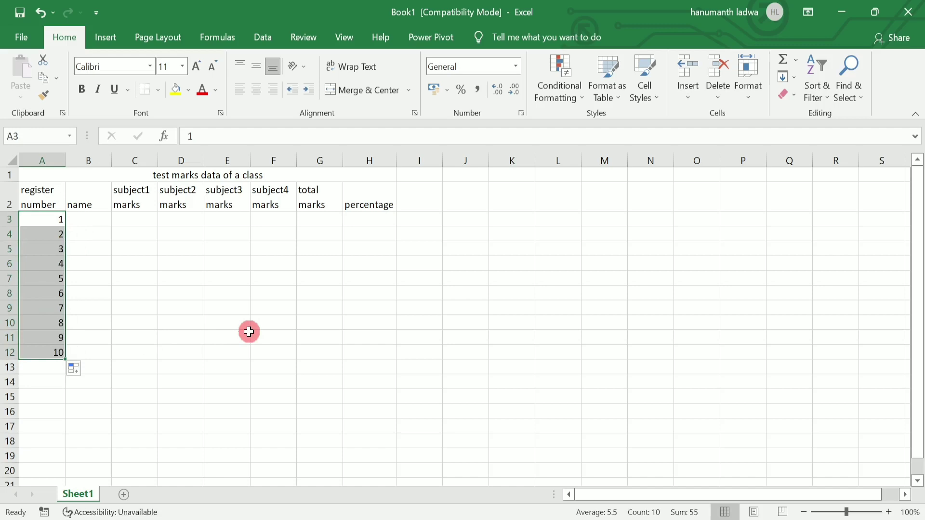
# Enter the names of the first five students in B3:B7, one per row.
pyautogui.click(101, 218)
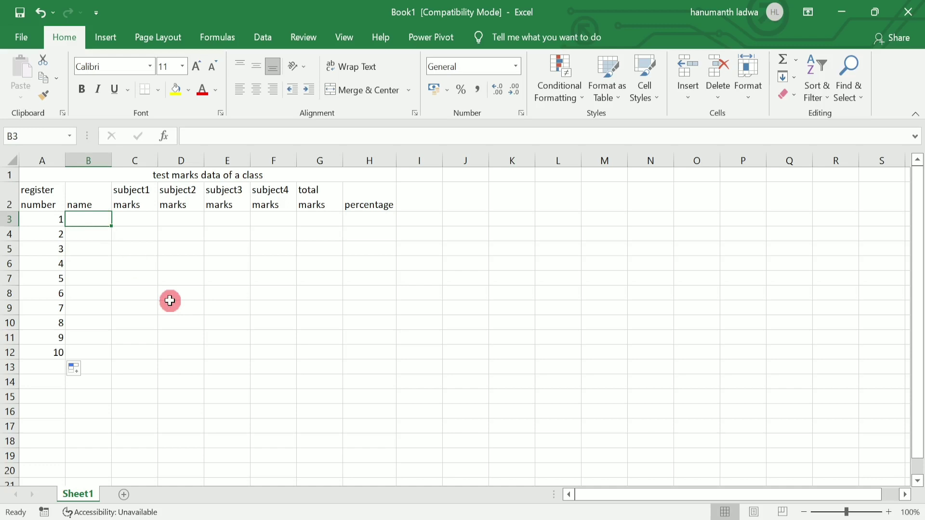
pyautogui.write('shankar')
pyautogui.press('Return')
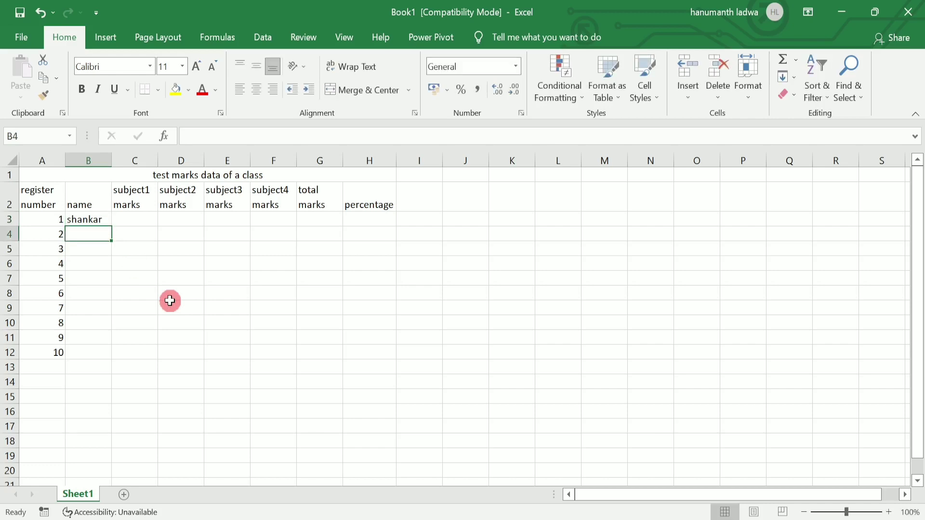
pyautogui.write('pooja')
pyautogui.press('Return')
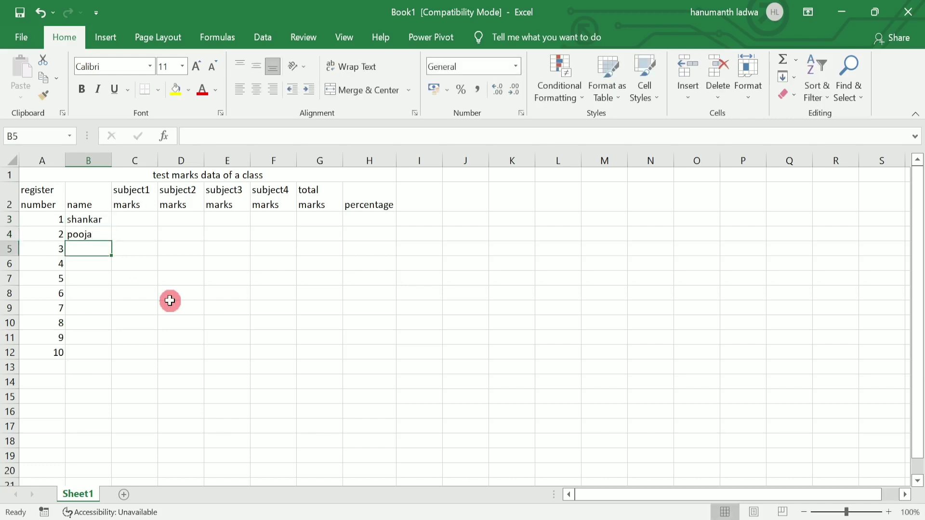
pyautogui.write('ramya')
pyautogui.press('Return')
pyautogui.write('raju')
pyautogui.press('Return')
pyautogui.write('ramu')
pyautogui.press('Return')
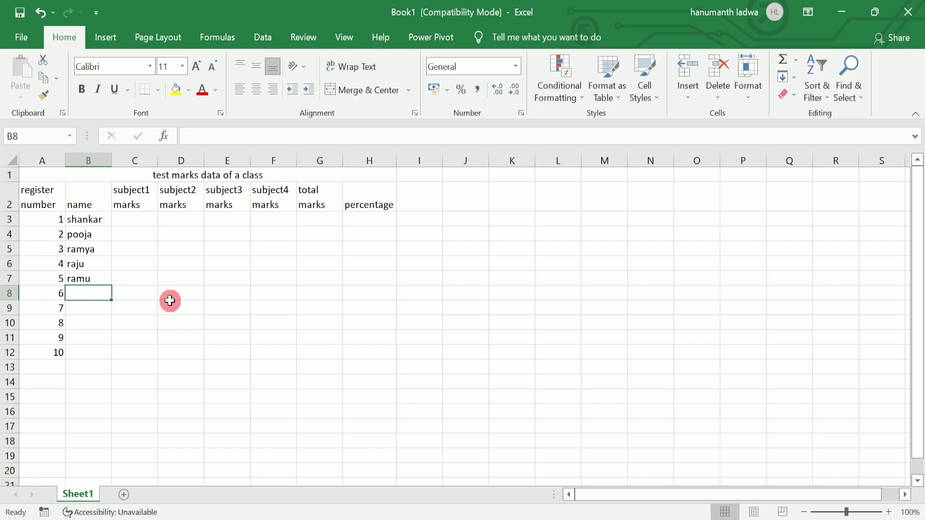
# Enter the names of the remaining five students in B8:B12 and return to C3, the first subject1 marks cell.
pyautogui.write('hema')
pyautogui.press('Return')
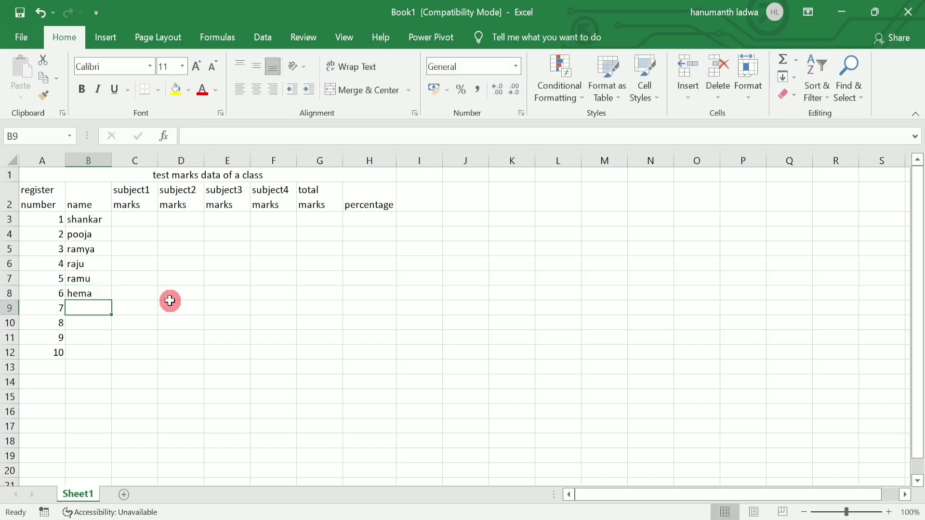
pyautogui.write('gouri')
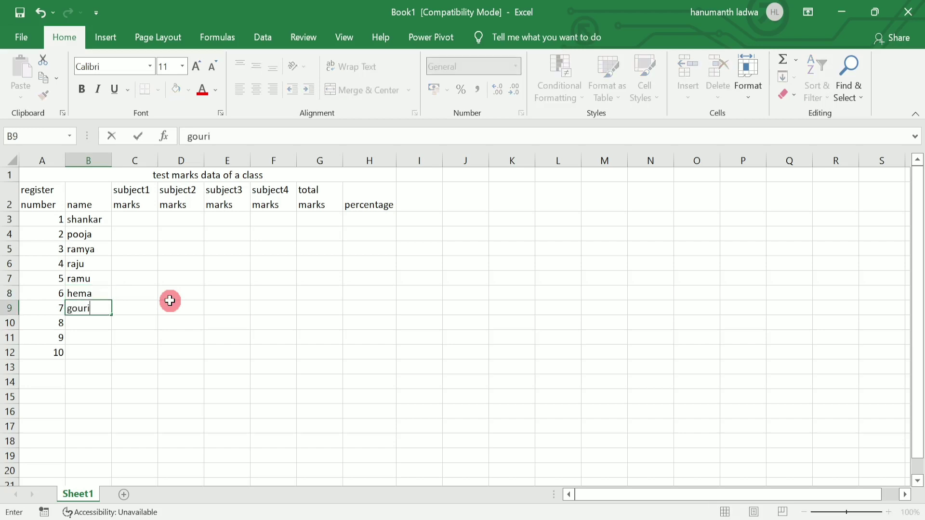
pyautogui.press('Return')
pyautogui.write('ganesh')
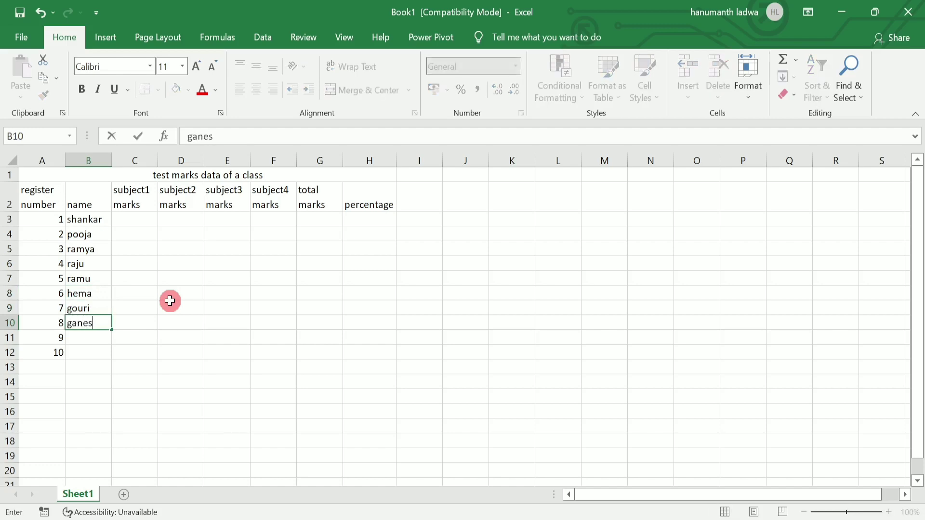
pyautogui.press('Return')
pyautogui.write('kasturi')
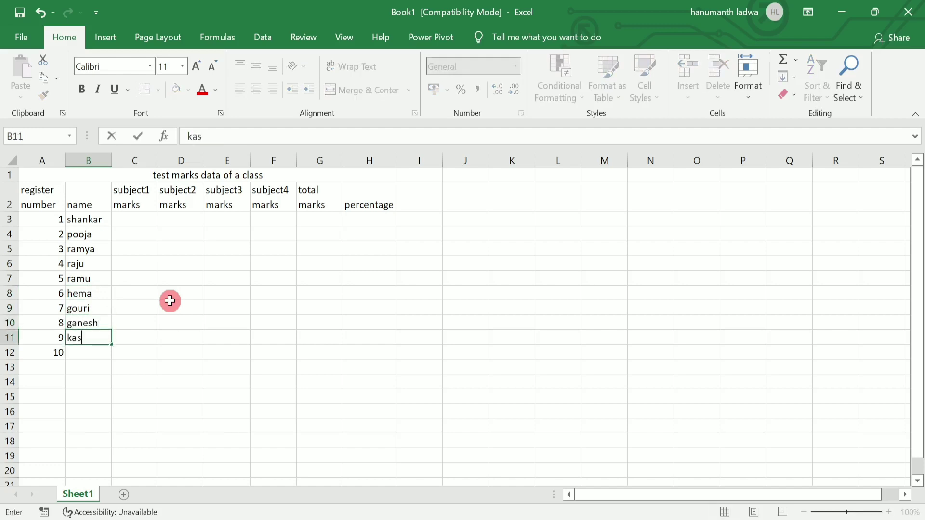
pyautogui.press('Return')
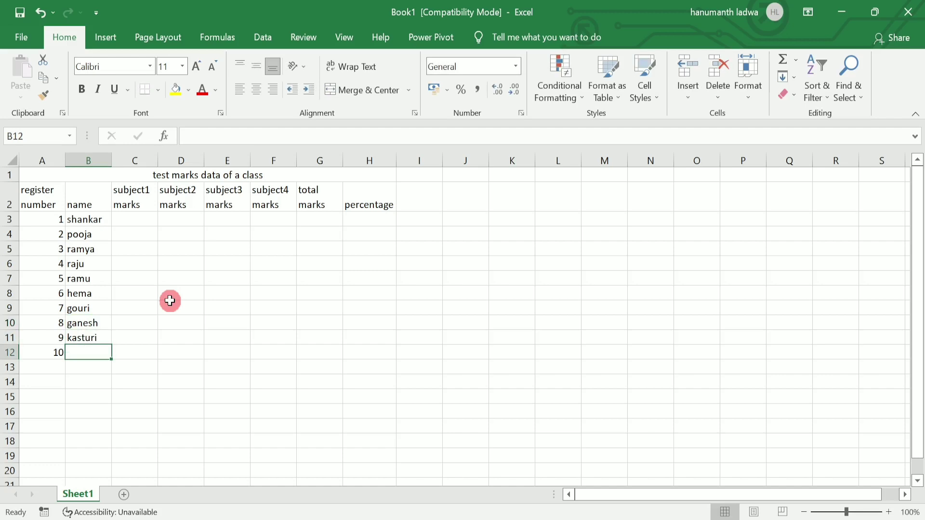
pyautogui.write('jagadish')
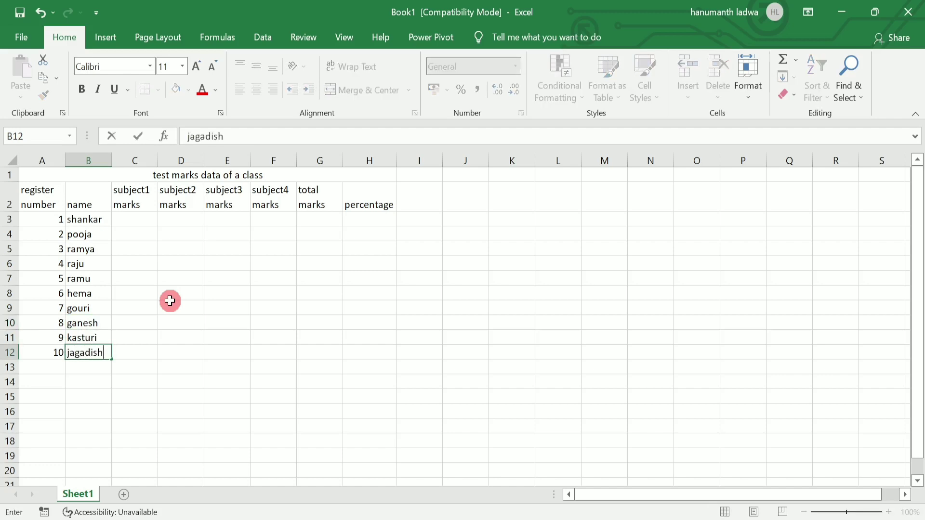
pyautogui.press('Right')
pyautogui.press('Up')
pyautogui.press('Up')
pyautogui.press('Up')
pyautogui.press('Up')
pyautogui.press('Up')
pyautogui.press('Up')
pyautogui.press('Up')
pyautogui.press('Up')
pyautogui.press('Up')
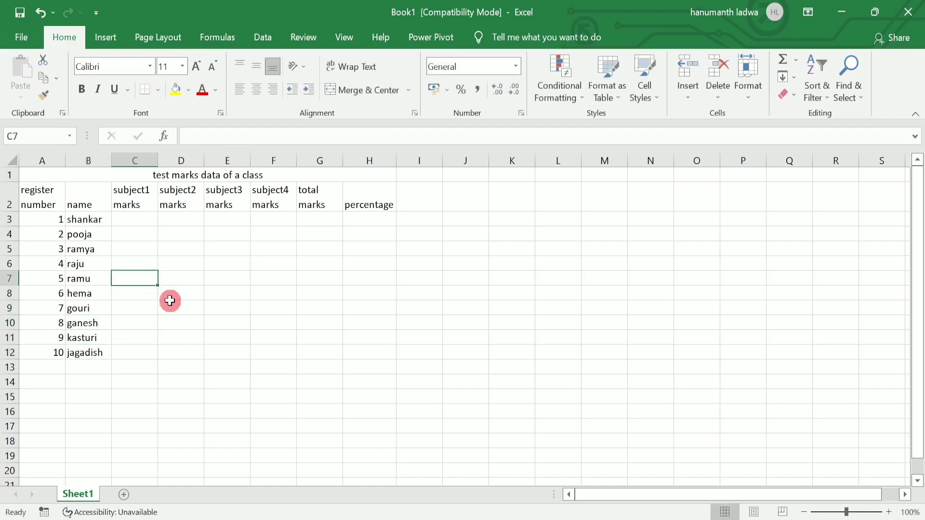
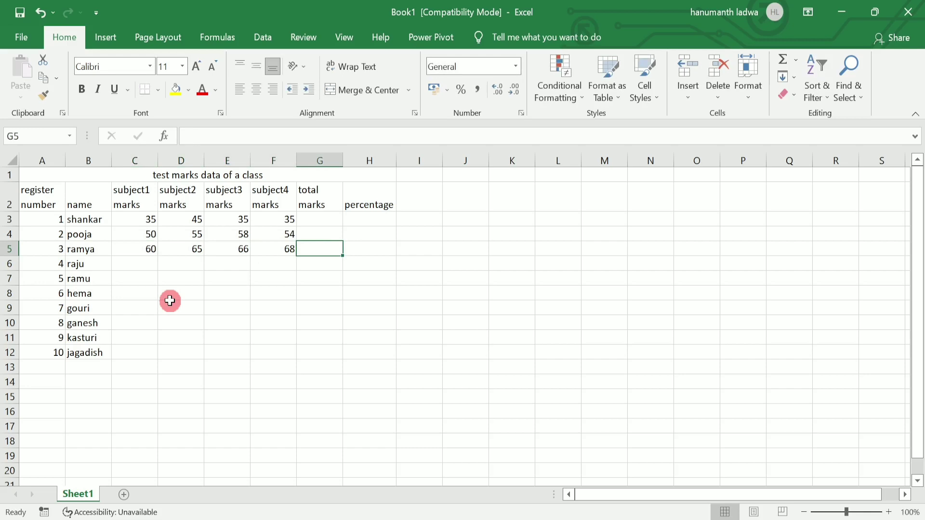
# Enter the marks 70, 75, 72 and 74 for register number 4 in C6:F6.
pyautogui.press('Down')
pyautogui.press('Left')
pyautogui.press('Left')
pyautogui.press('Left')
pyautogui.press('Left')
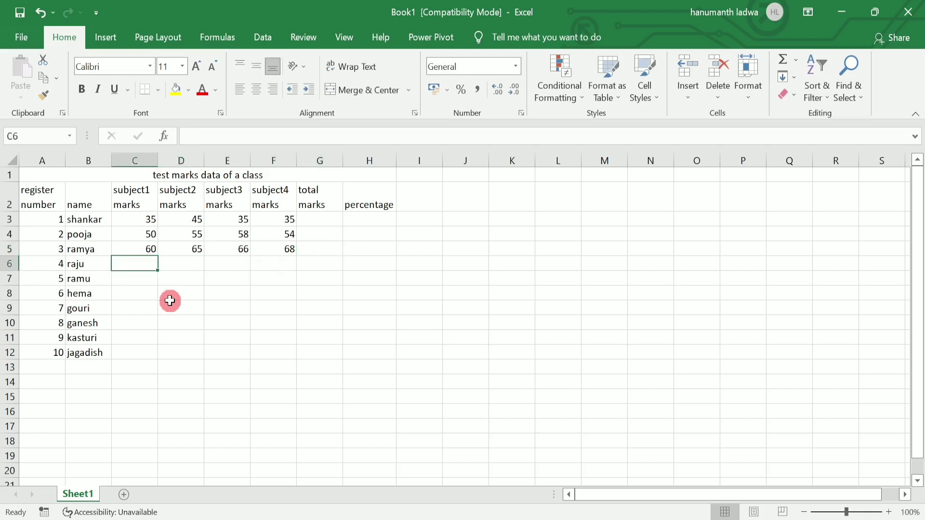
pyautogui.write('70')
pyautogui.press('Tab')
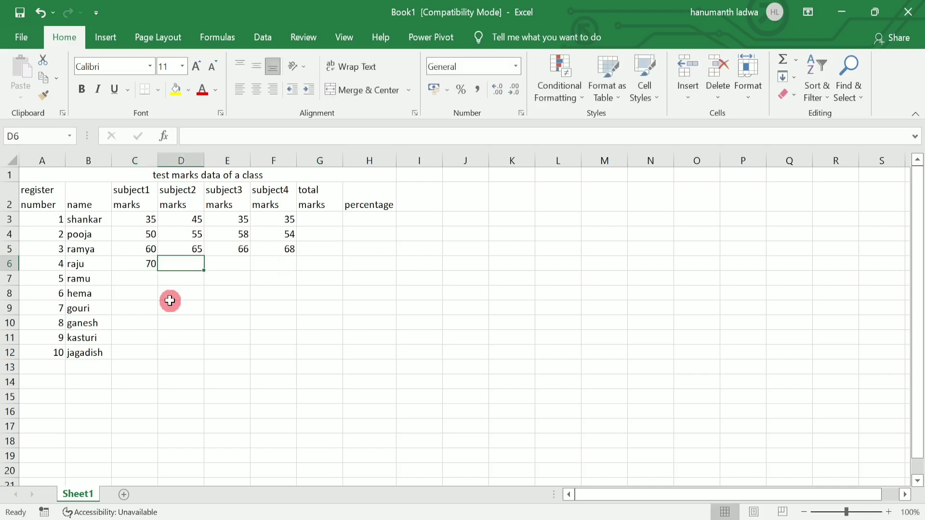
pyautogui.write('75')
pyautogui.press('Tab')
pyautogui.write('72')
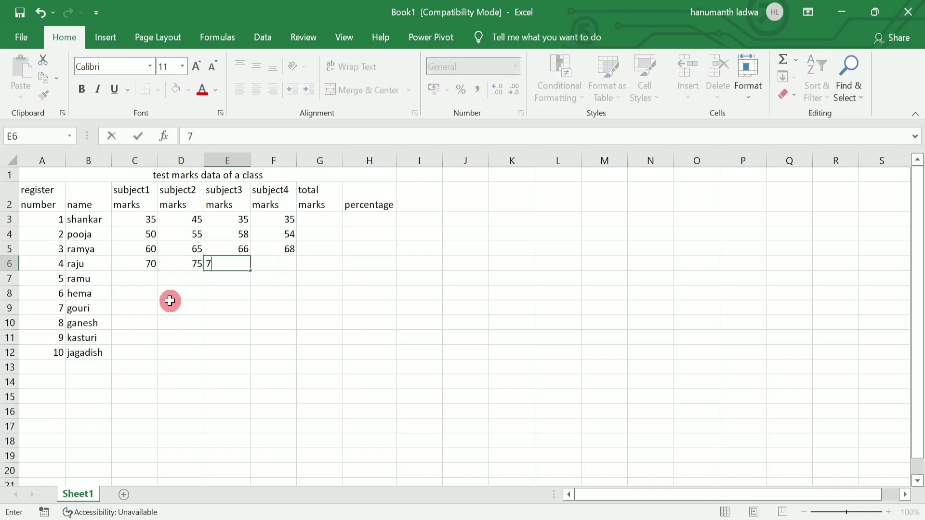
pyautogui.press('Tab')
pyautogui.write('74')
pyautogui.press('Tab')
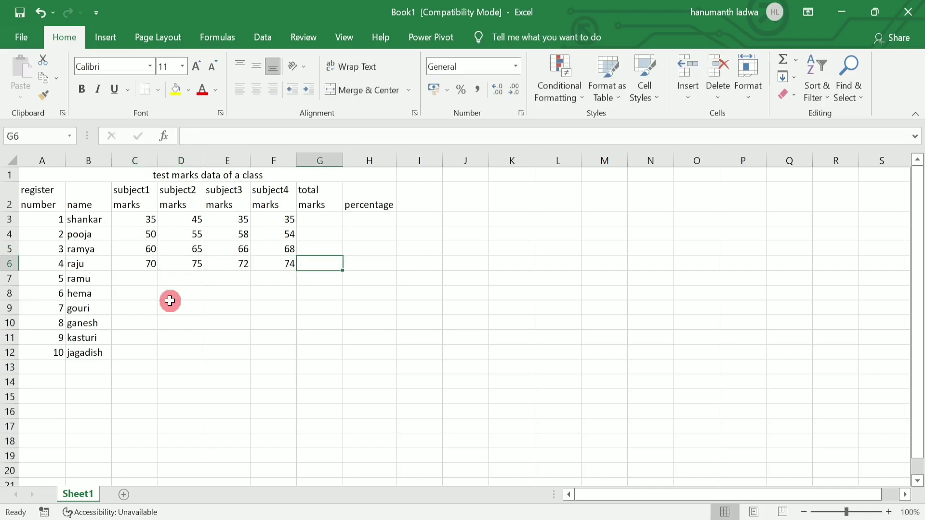
# Enter the marks 80, 85, 82 and 84 for register number 5 in C7:F7.
pyautogui.press('Down')
pyautogui.press('Left')
pyautogui.press('Left')
pyautogui.press('Left')
pyautogui.press('Left')
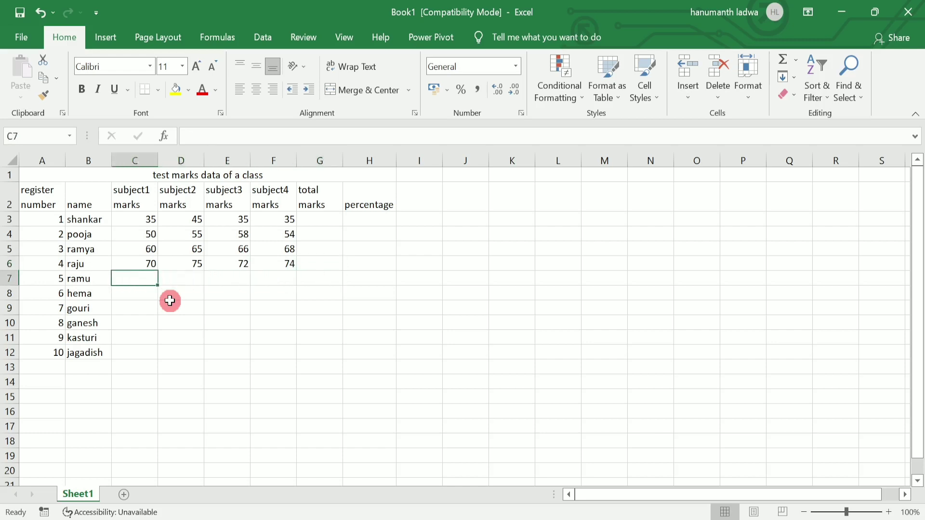
pyautogui.write('80')
pyautogui.press('Tab')
pyautogui.write('85')
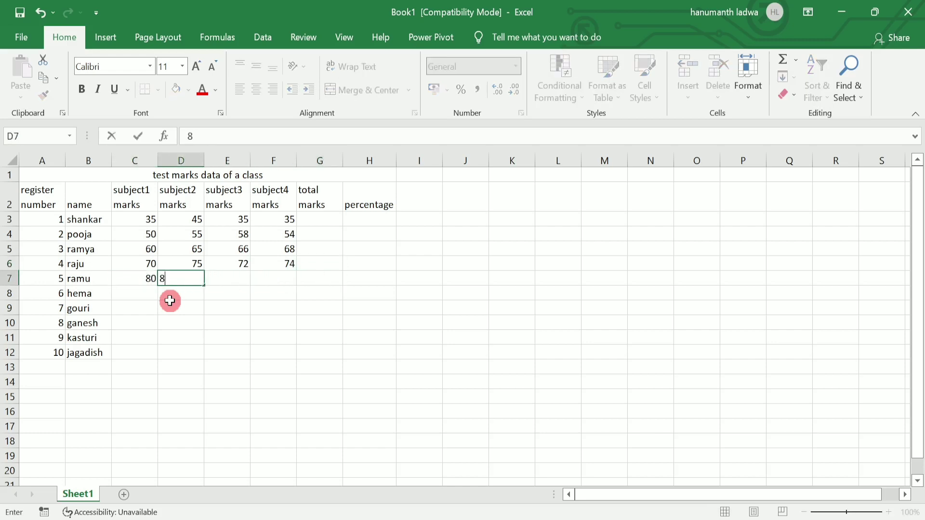
pyautogui.press('Tab')
pyautogui.write('82')
pyautogui.press('Tab')
pyautogui.write('84')
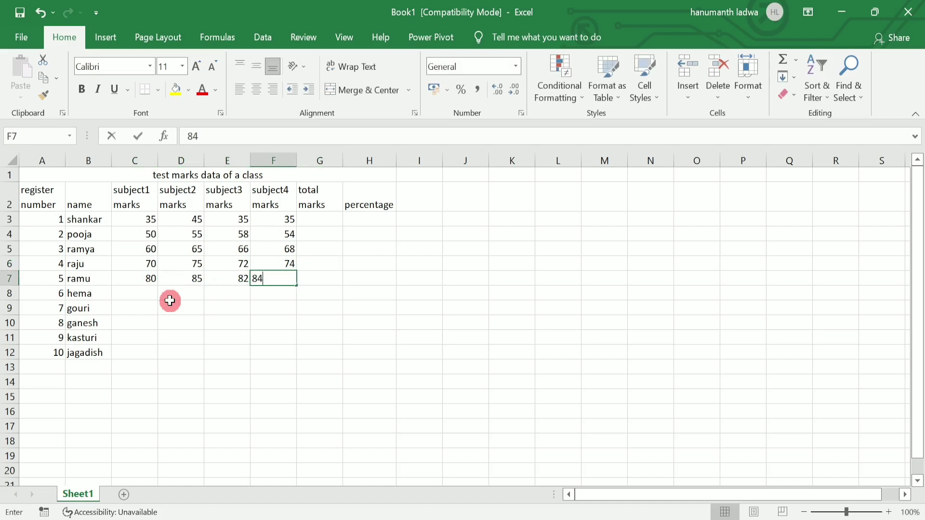
pyautogui.press('Tab')
# Enter the marks 90, 95, 98 and 95 for register number 6 in C8:F8.
pyautogui.press('Down')
pyautogui.press('Left')
pyautogui.press('Left')
pyautogui.press('Left')
pyautogui.press('Left')
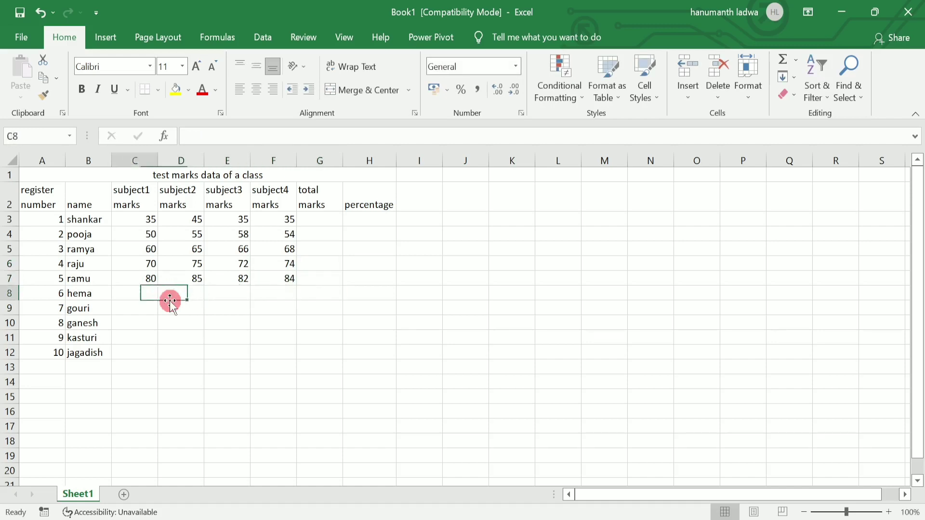
pyautogui.write('8')
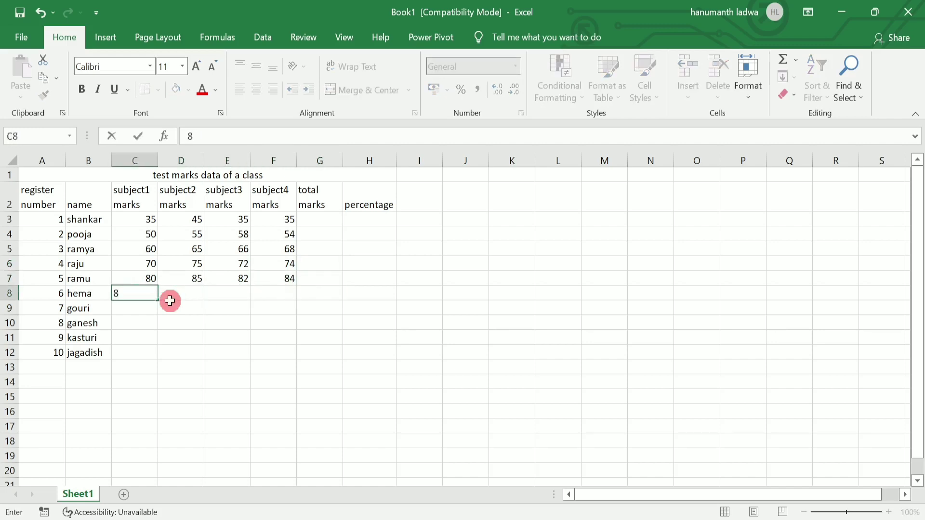
pyautogui.press('BackSpace')
pyautogui.write('90')
pyautogui.press('Tab')
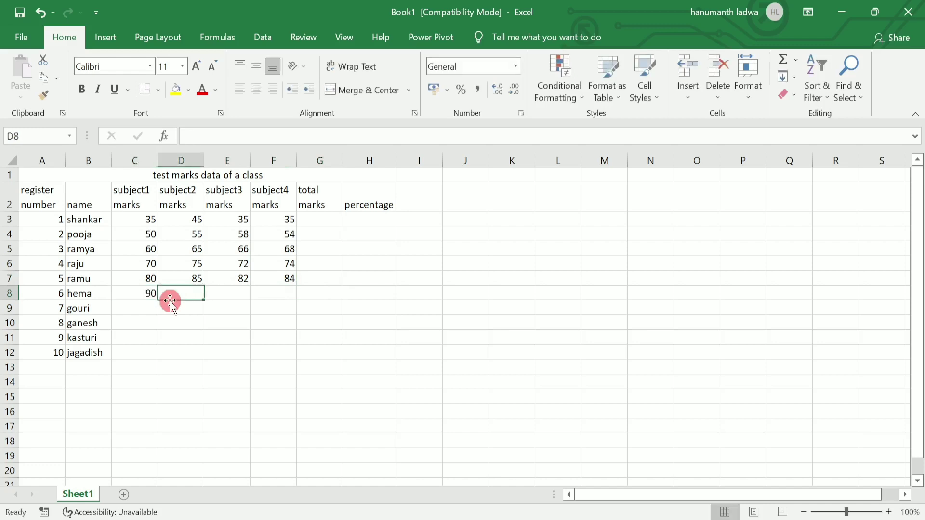
pyautogui.write('95')
pyautogui.press('Tab')
pyautogui.write('9')
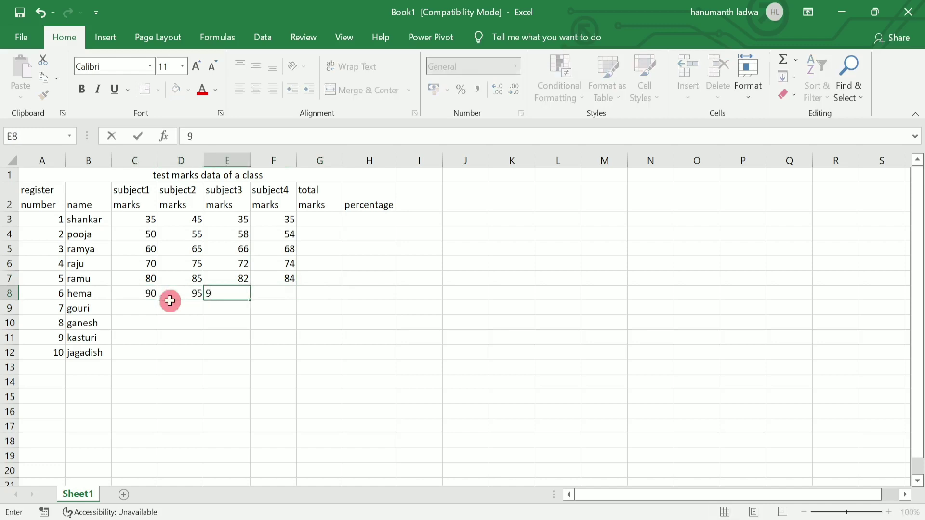
pyautogui.write('8')
pyautogui.press('Tab')
pyautogui.write('9')
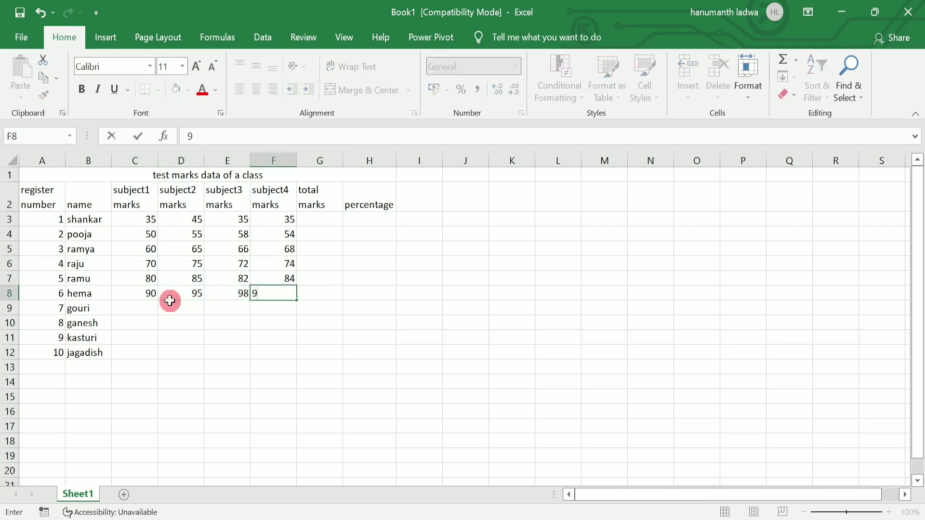
pyautogui.write('5')
pyautogui.press('Return')
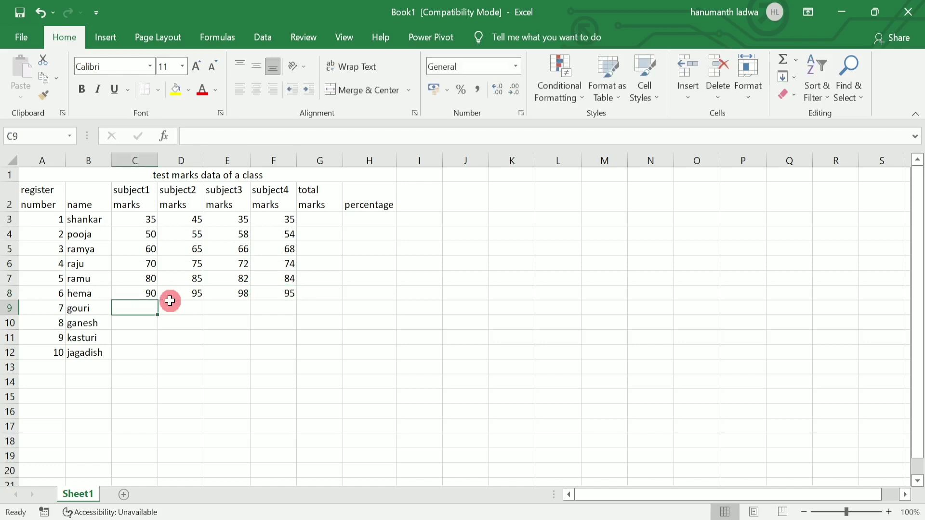
# Enter the marks 78, 88, 85 and 74 for register number 7 in C9:F9.
pyautogui.write('78')
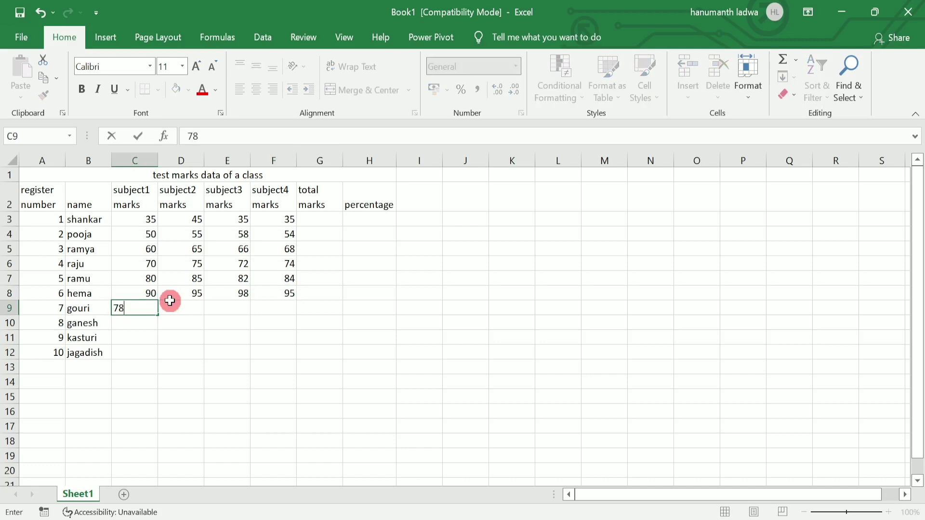
pyautogui.press('Tab')
pyautogui.write('88')
pyautogui.press('Tab')
pyautogui.write('85')
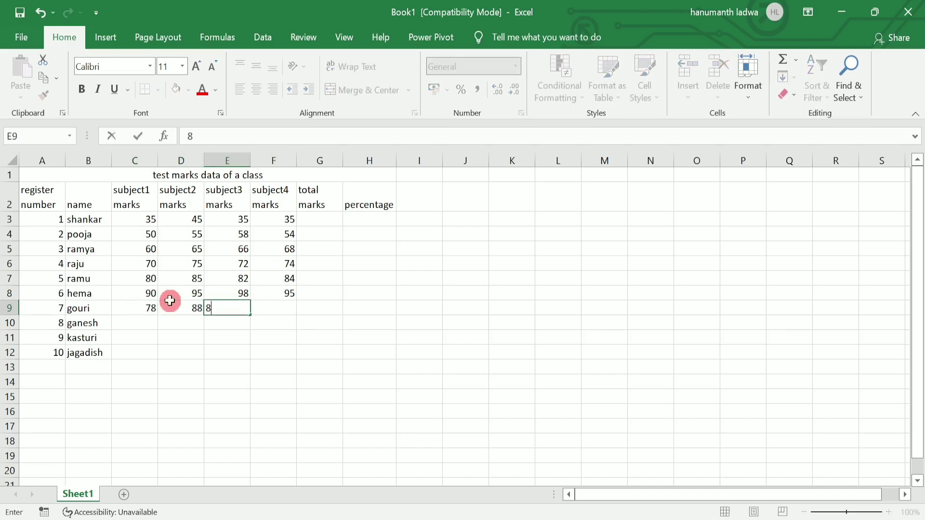
pyautogui.press('Tab')
pyautogui.write('74')
pyautogui.press('Tab')
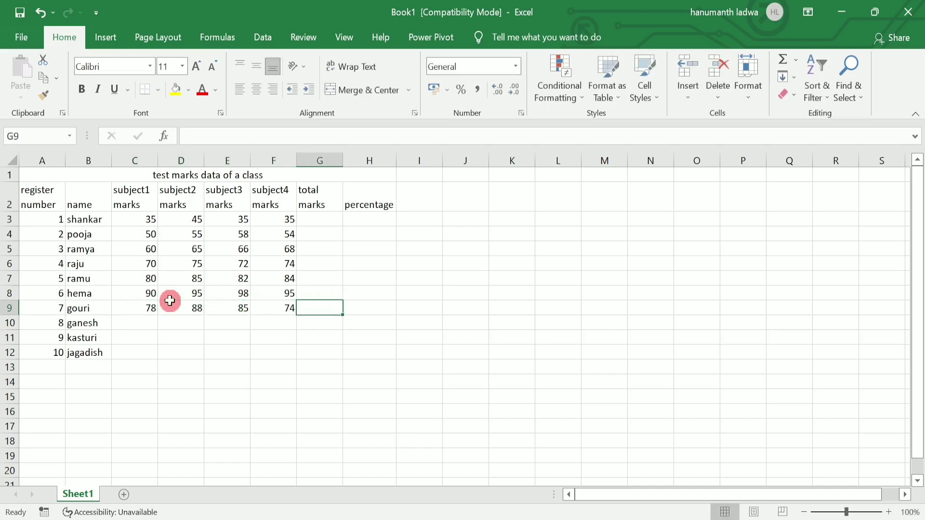
# Enter the marks 45, 57, 58 and 85 for register number 8 in C10:F10.
pyautogui.press('Return')
pyautogui.write('4')
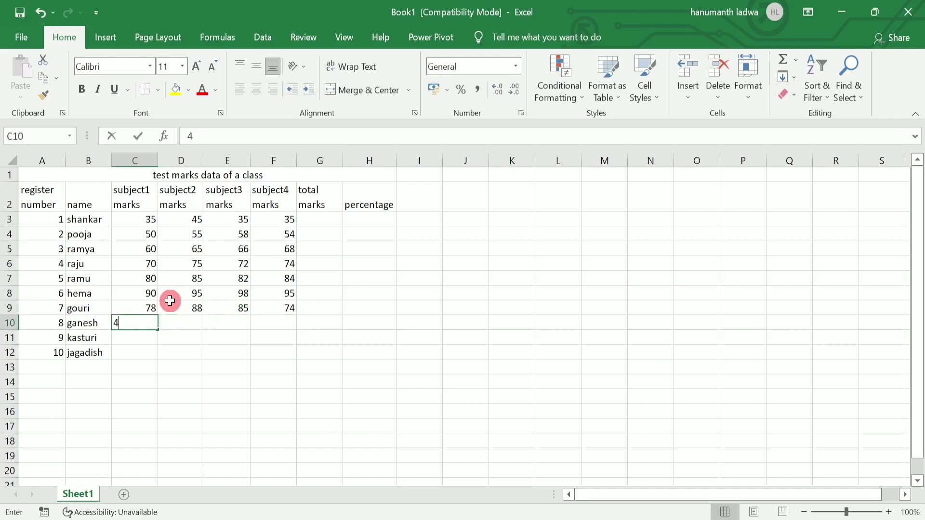
pyautogui.write('5')
pyautogui.press('Tab')
pyautogui.write('57')
pyautogui.press('Tab')
pyautogui.write('58')
pyautogui.press('Tab')
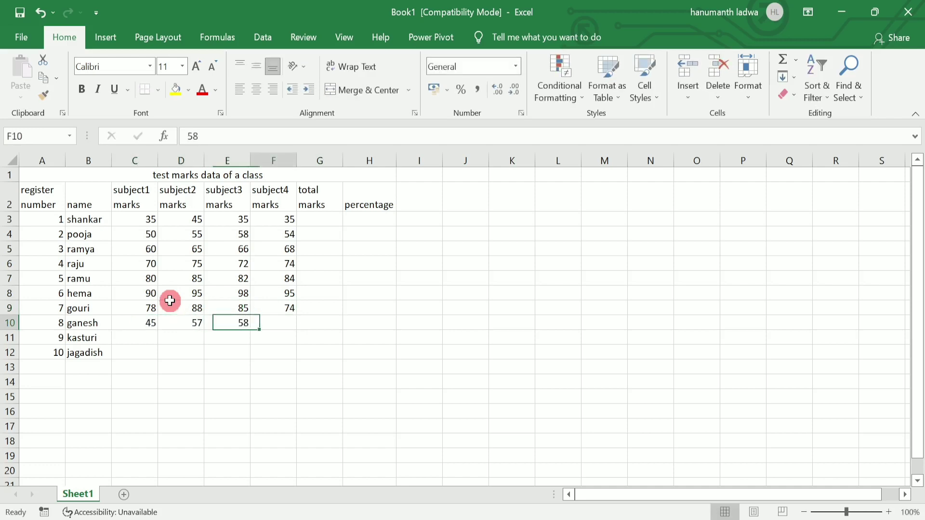
pyautogui.write('85')
pyautogui.press('Tab')
# Enter the marks 65, 45, 75 and 45 for register number 9 in C11:F11.
pyautogui.press('Down')
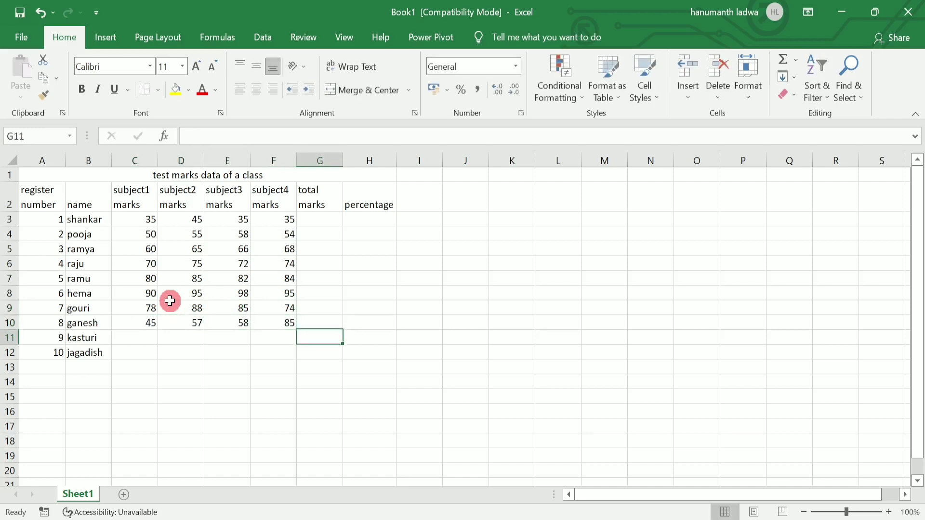
pyautogui.press('Left')
pyautogui.press('Left')
pyautogui.press('Left')
pyautogui.press('Left')
pyautogui.write('65')
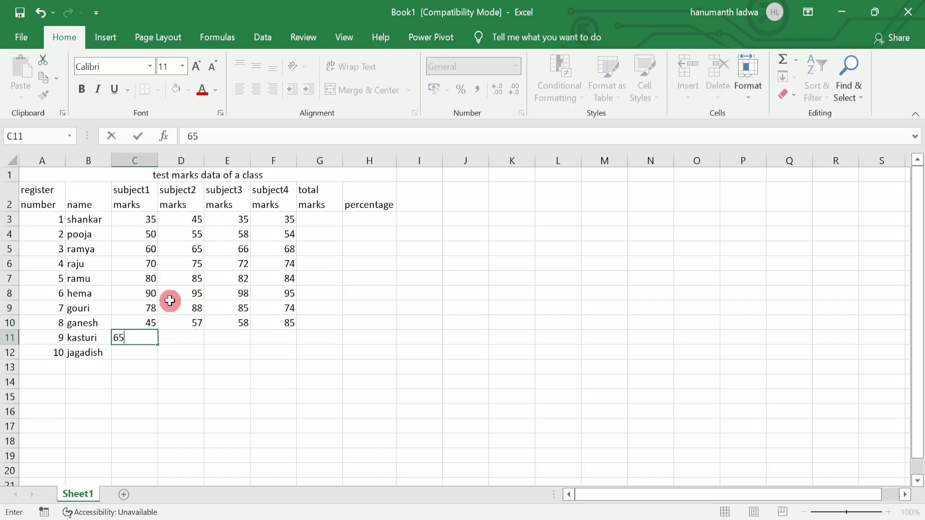
pyautogui.press('Tab')
pyautogui.write('45')
pyautogui.press('Tab')
pyautogui.write('75')
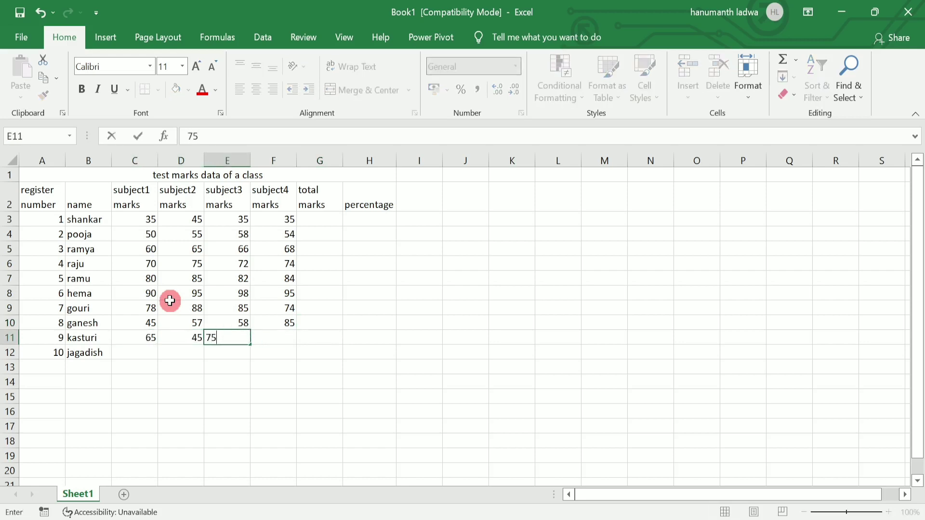
pyautogui.press('Tab')
pyautogui.write('45')
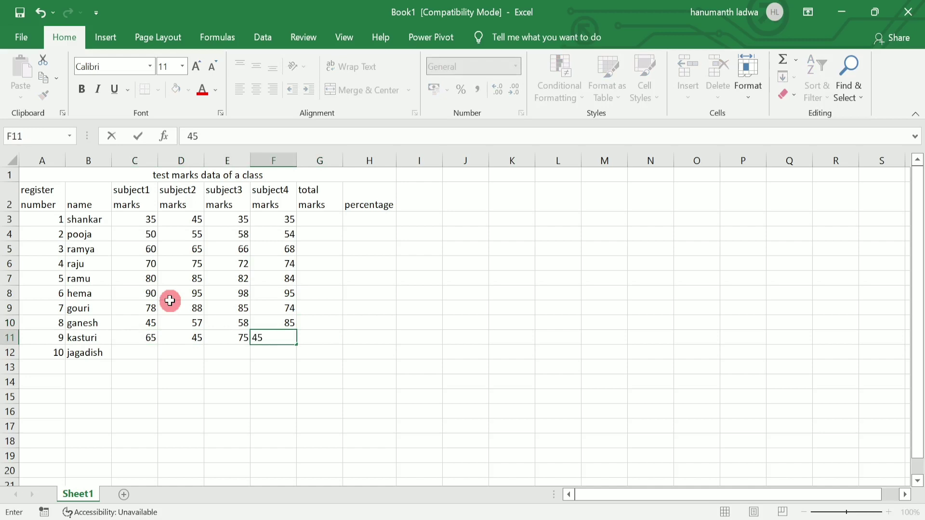
pyautogui.press('Return')
# Enter the marks 45, 75, 85 and 95 for register number 10 in C12:F12.
pyautogui.press('Left')
pyautogui.press('Left')
pyautogui.press('Left')
pyautogui.write('4')
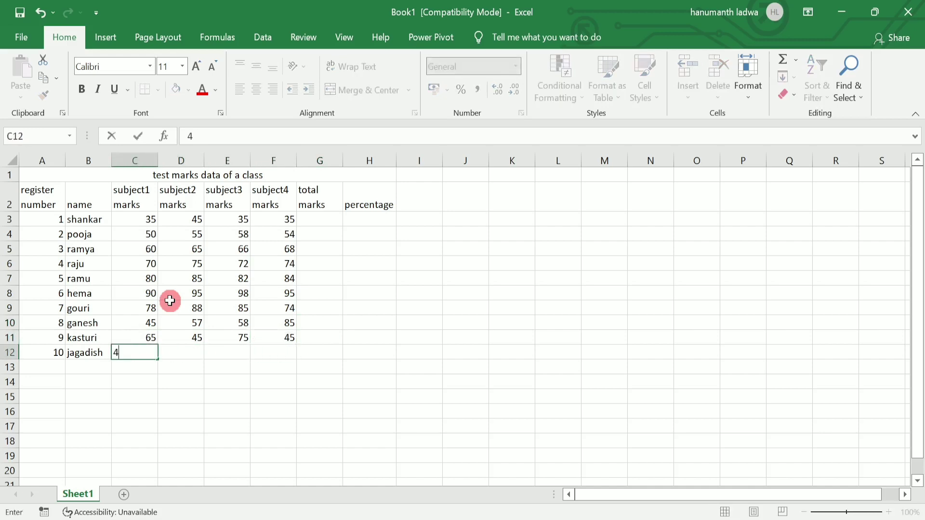
pyautogui.write('5')
pyautogui.press('Tab')
pyautogui.write('75')
pyautogui.press('Tab')
pyautogui.write('85')
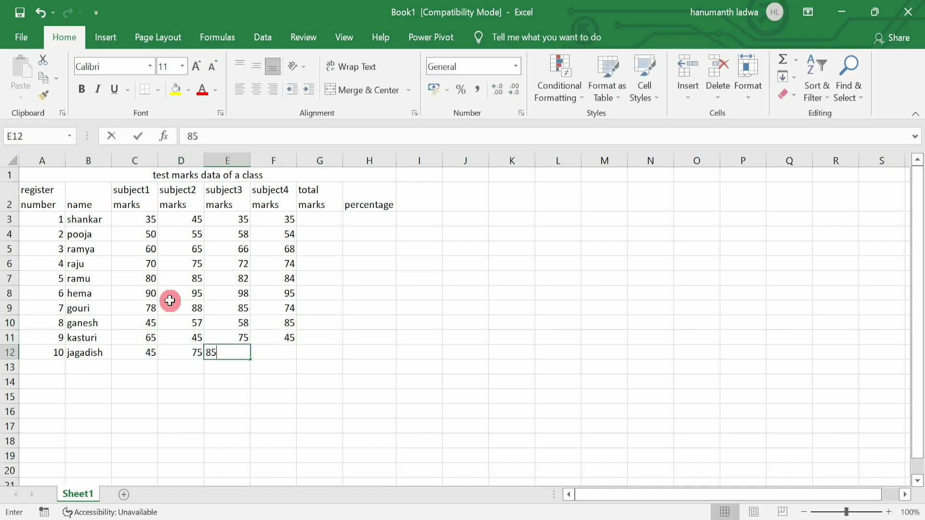
pyautogui.press('Tab')
pyautogui.write('95')
pyautogui.press('Tab')
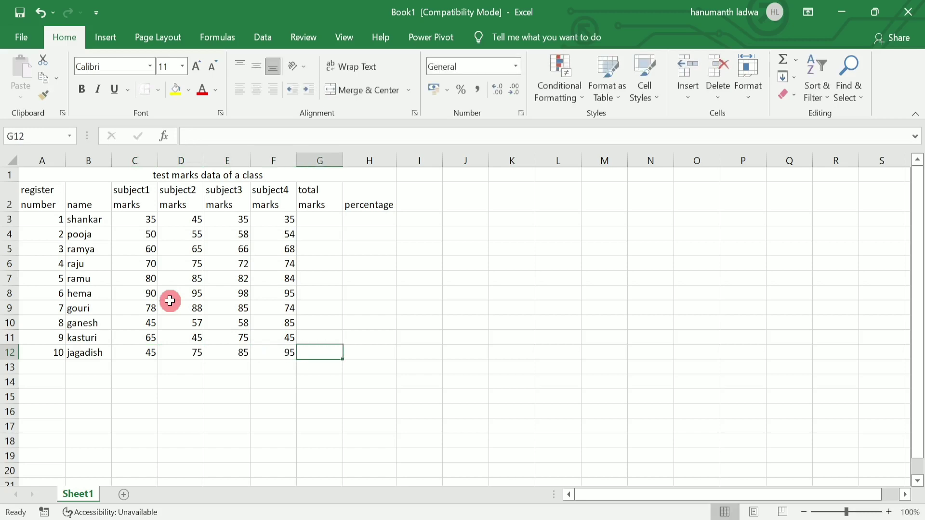
# Calculate the total marks for register number 1 in G3 with the formula =C3+D3+E3+F3.
pyautogui.press('Up')
pyautogui.press('Up')
pyautogui.press('Up')
pyautogui.press('Up')
pyautogui.press('Up')
pyautogui.press('Up')
pyautogui.press('Up')
pyautogui.press('Up')
pyautogui.press('Up')
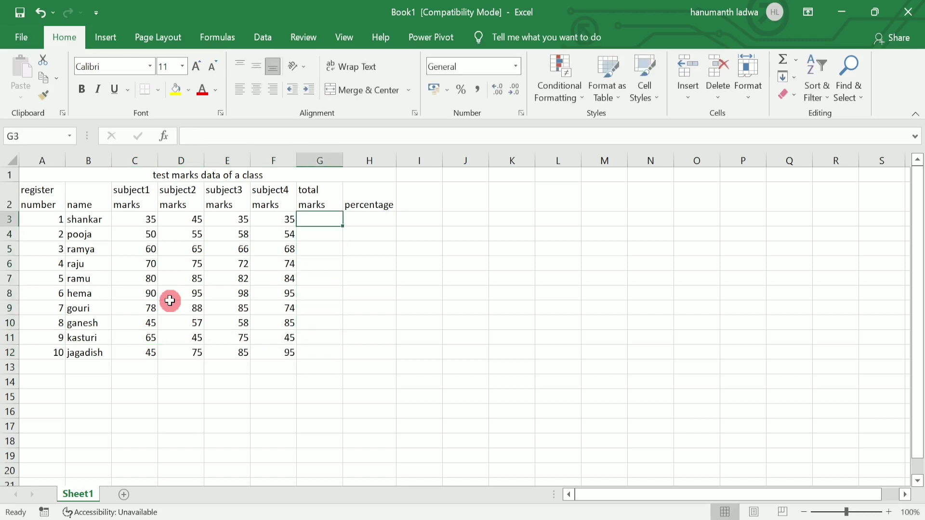
pyautogui.click(878, 12)
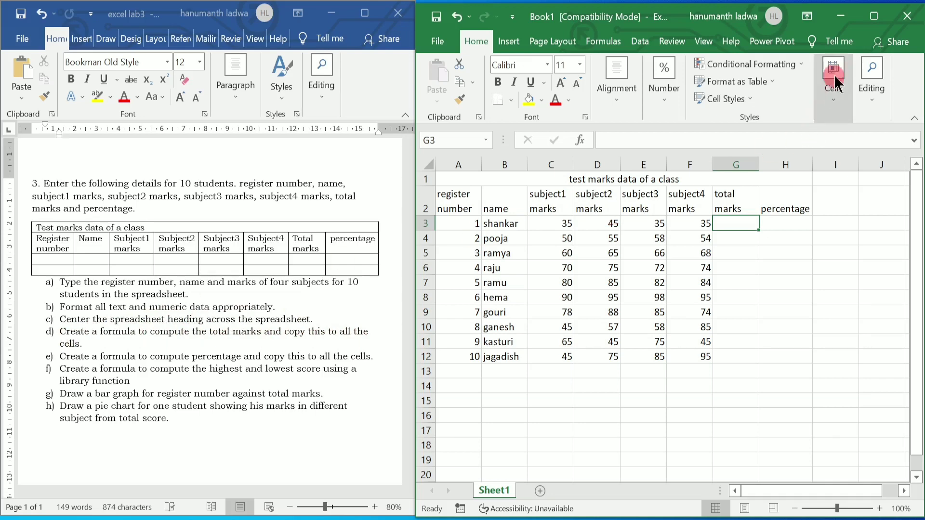
pyautogui.click(873, 16)
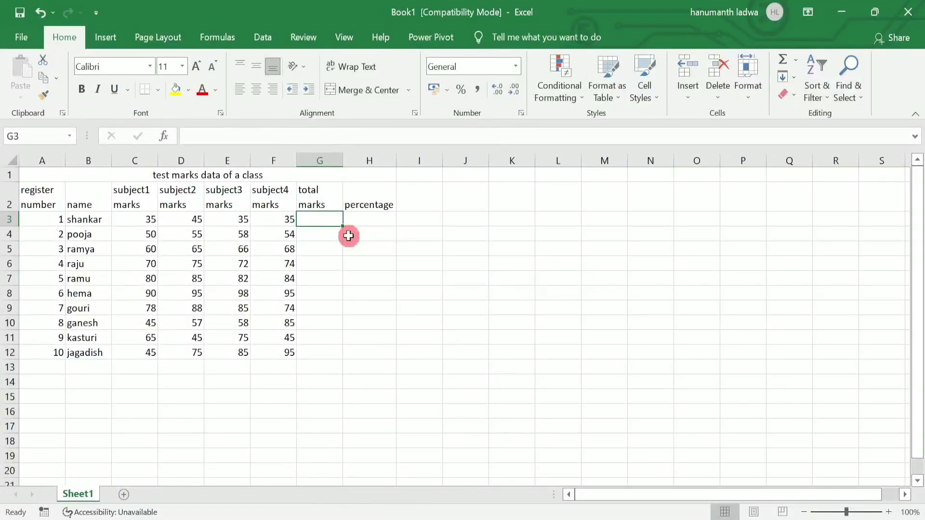
pyautogui.write('=')
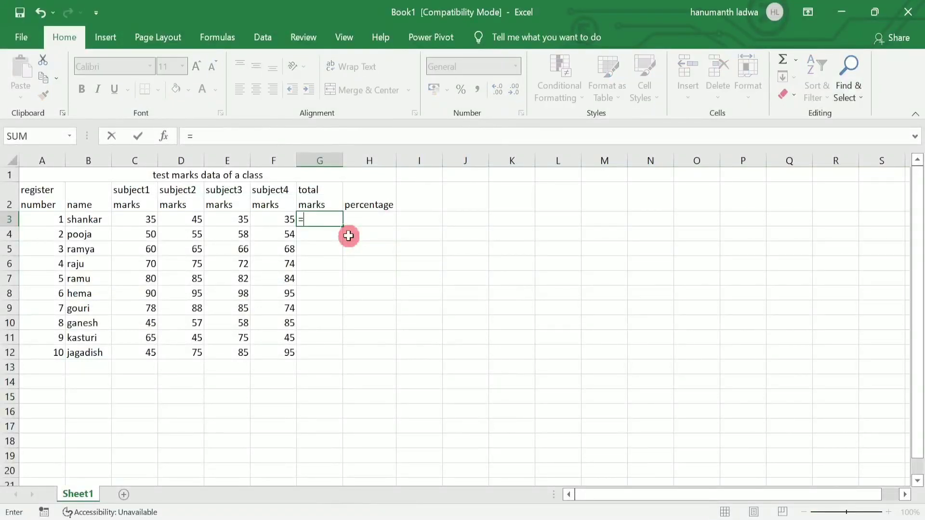
pyautogui.click(148, 220)
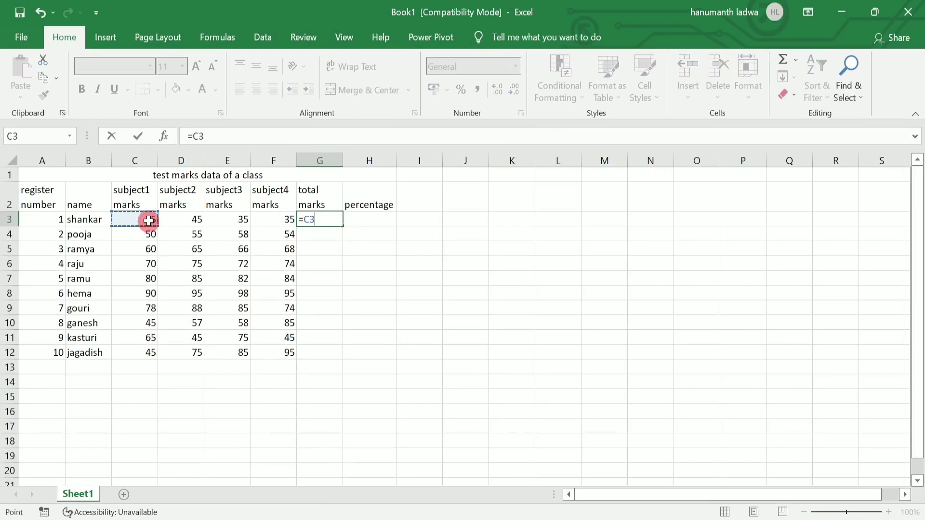
pyautogui.write('+')
pyautogui.click(176, 219)
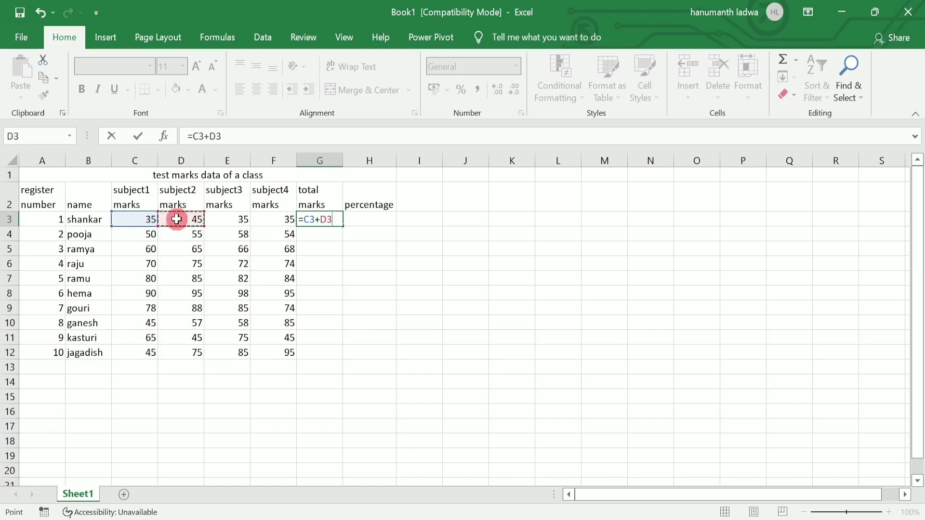
pyautogui.write('+')
pyautogui.click(232, 218)
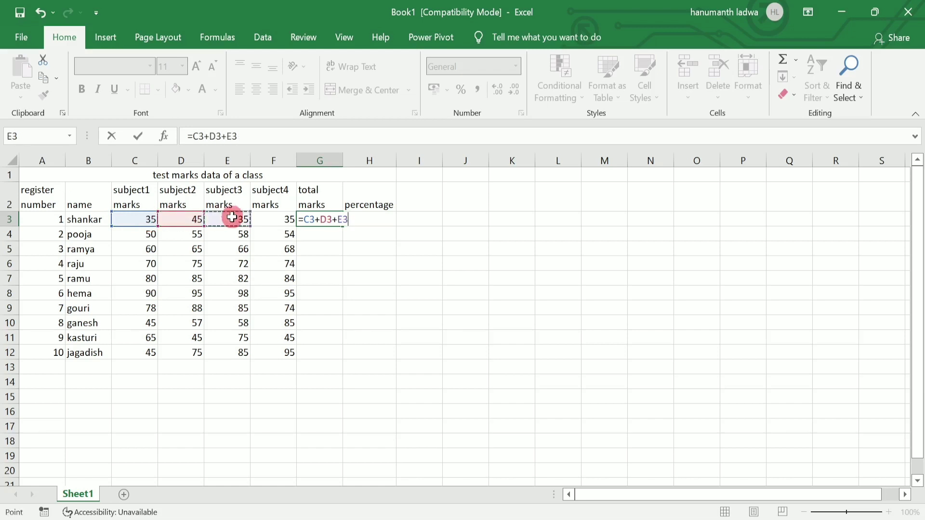
pyautogui.write('+')
pyautogui.click(284, 221)
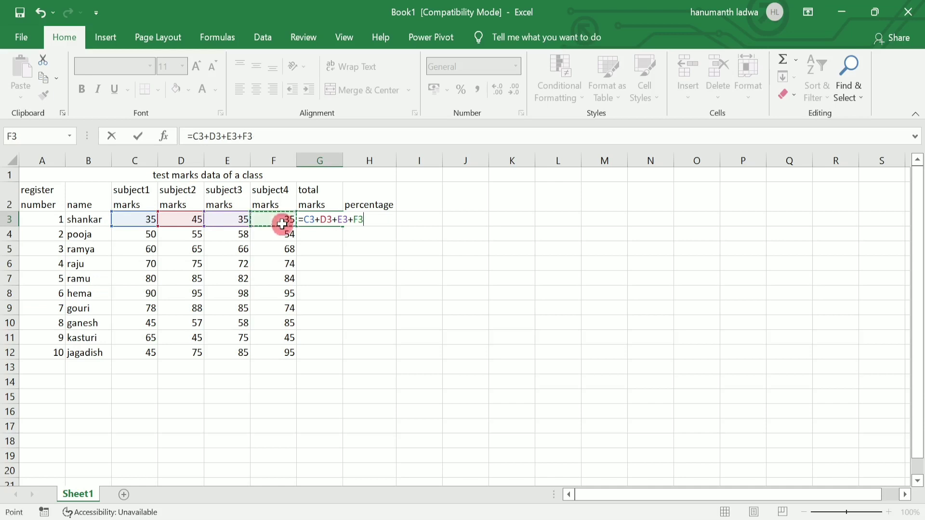
pyautogui.press('Return')
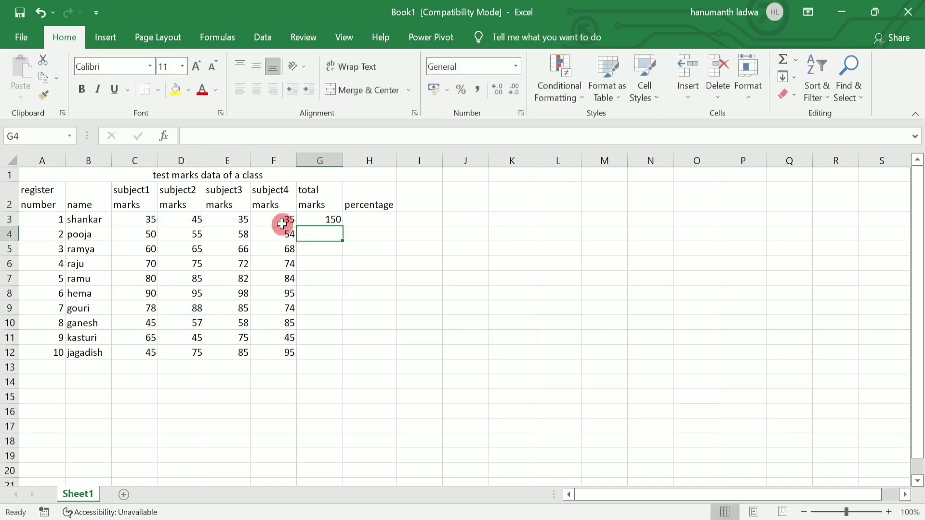
# Replace the total marks formula in G3 with =SUM(C3:F3) and copy it down through G12.
pyautogui.click(320, 218)
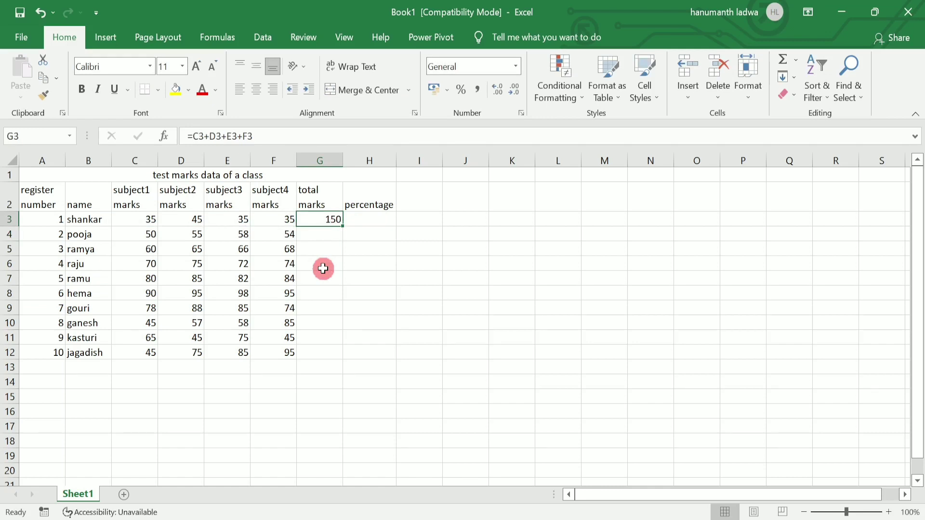
pyautogui.write('=sum')
pyautogui.press('Tab')
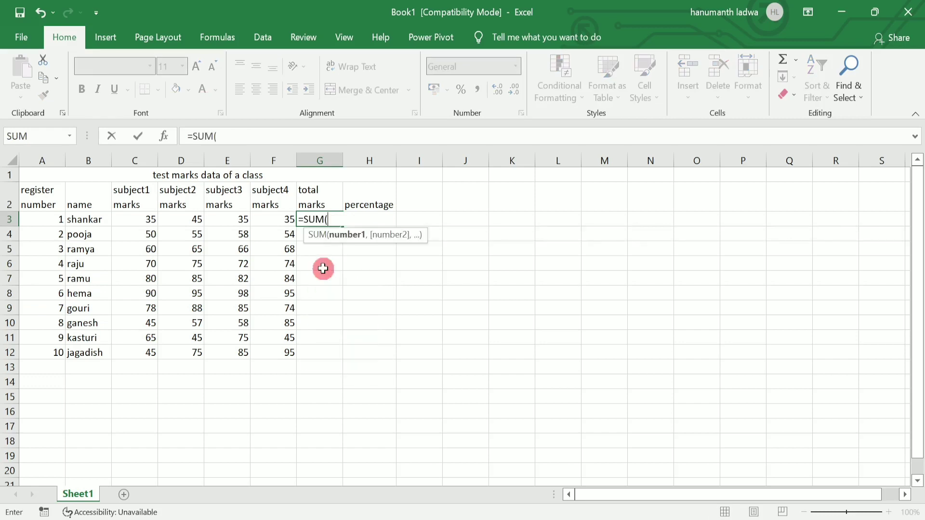
pyautogui.click(152, 219)
pyautogui.moveTo(152, 219); pyautogui.dragTo(273, 223)
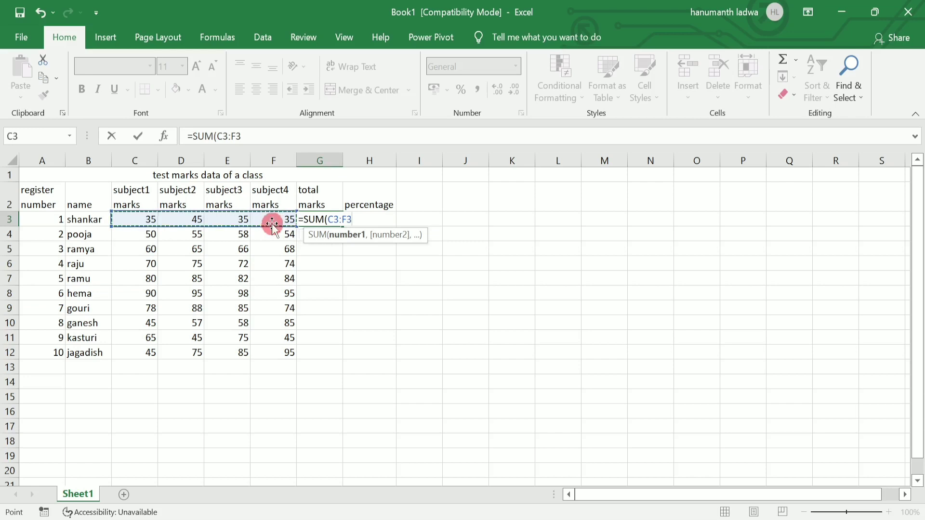
pyautogui.write(')')
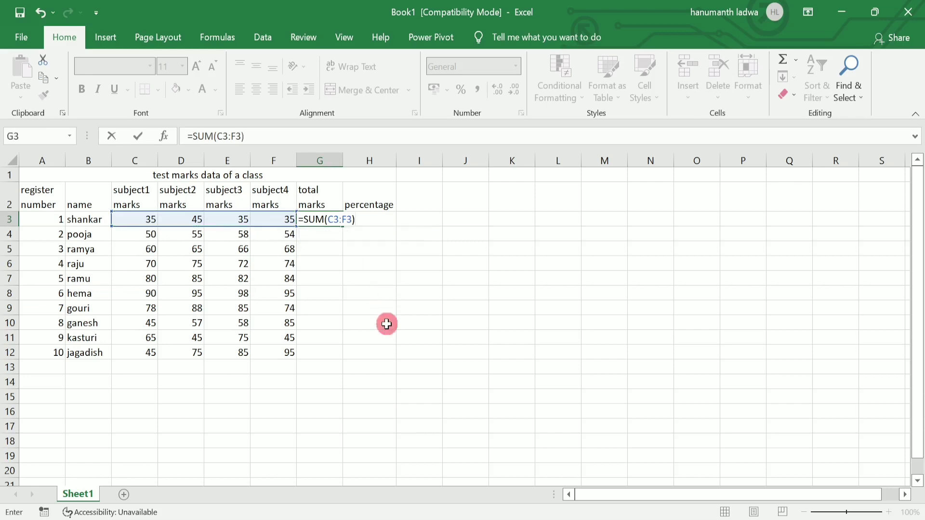
pyautogui.press('Return')
pyautogui.press('Up')
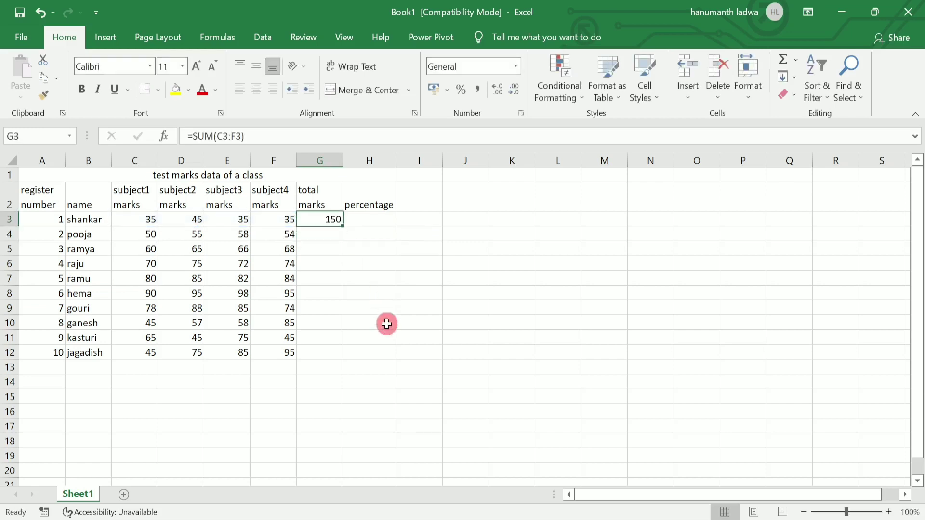
pyautogui.doubleClick(343, 227)
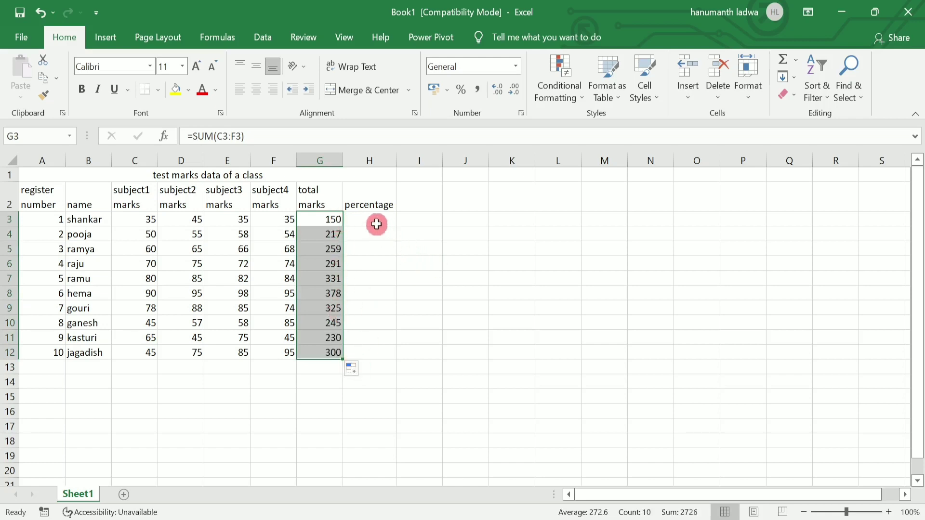
# Check the percentage task in the Word document, then enter the formula =C3+D3+E3+F3 in H3, accepting the suggested correction.
pyautogui.click(873, 17)
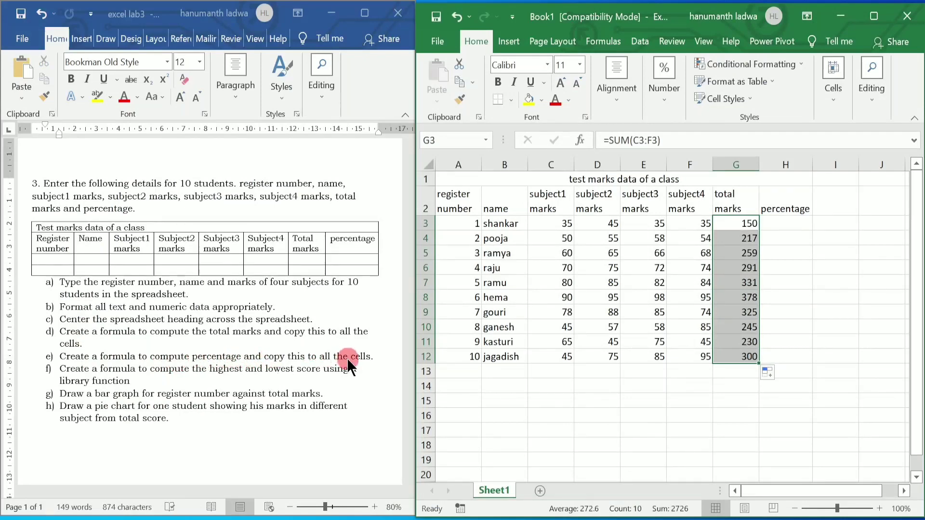
pyautogui.click(873, 16)
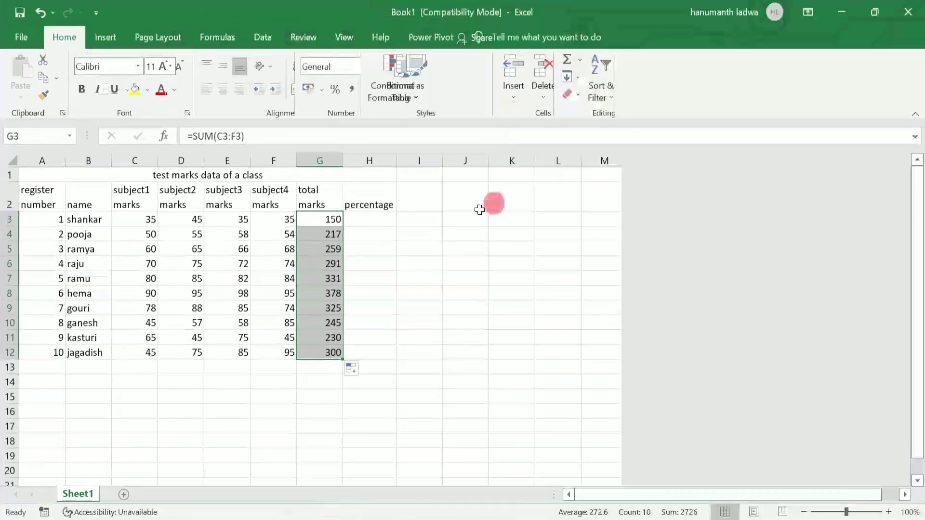
pyautogui.click(369, 220)
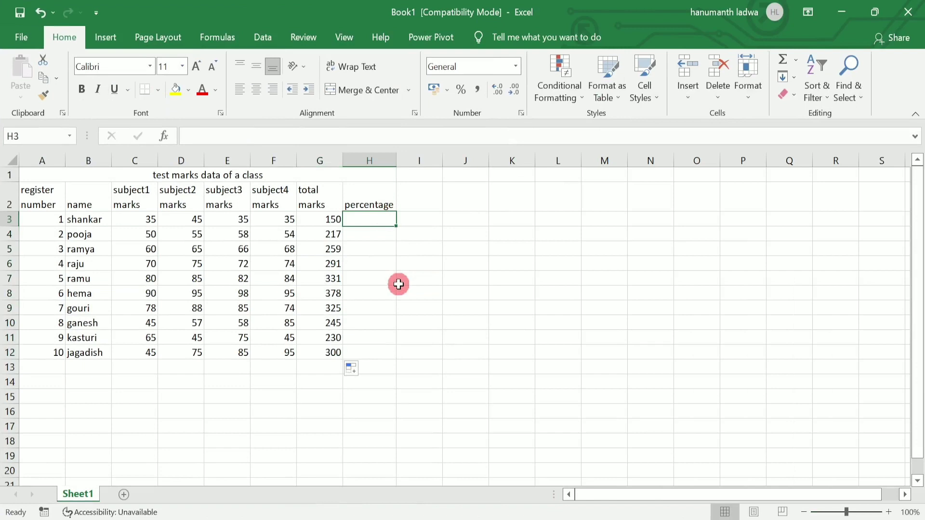
pyautogui.write('=')
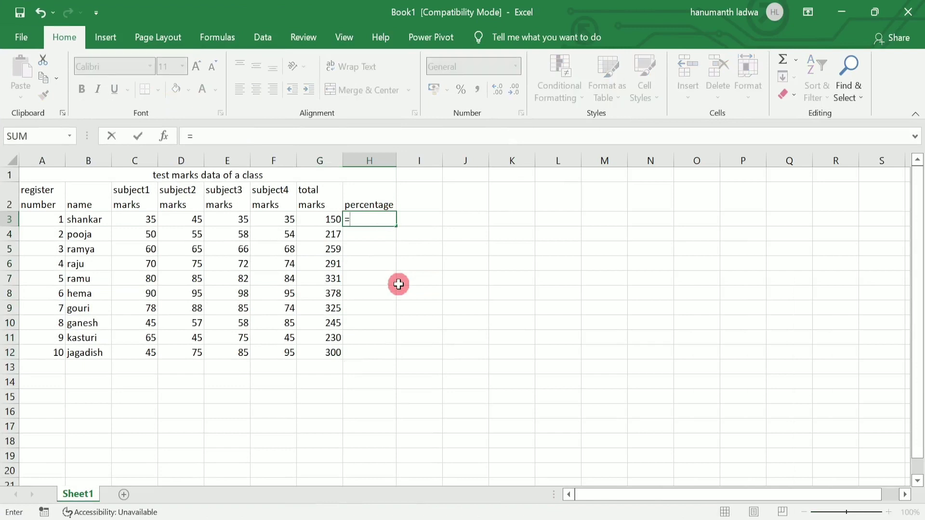
pyautogui.click(134, 218)
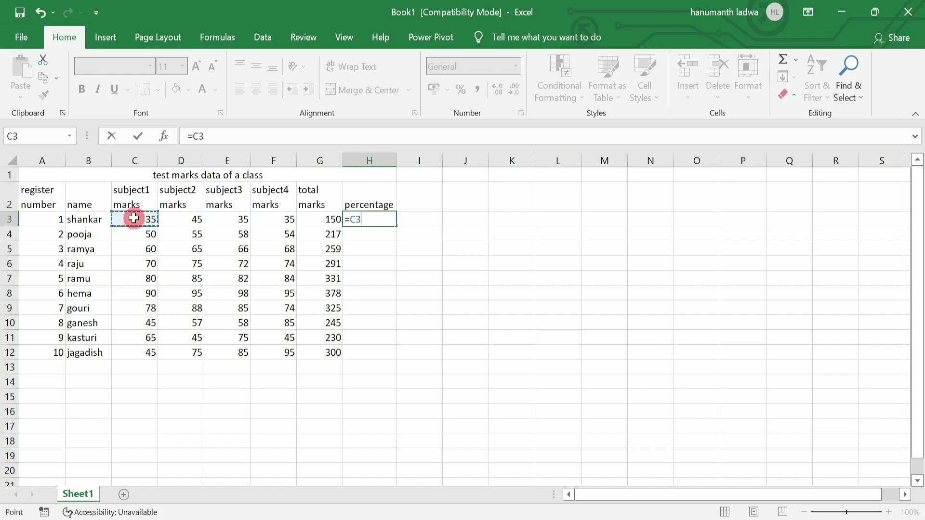
pyautogui.write('+')
pyautogui.click(183, 217)
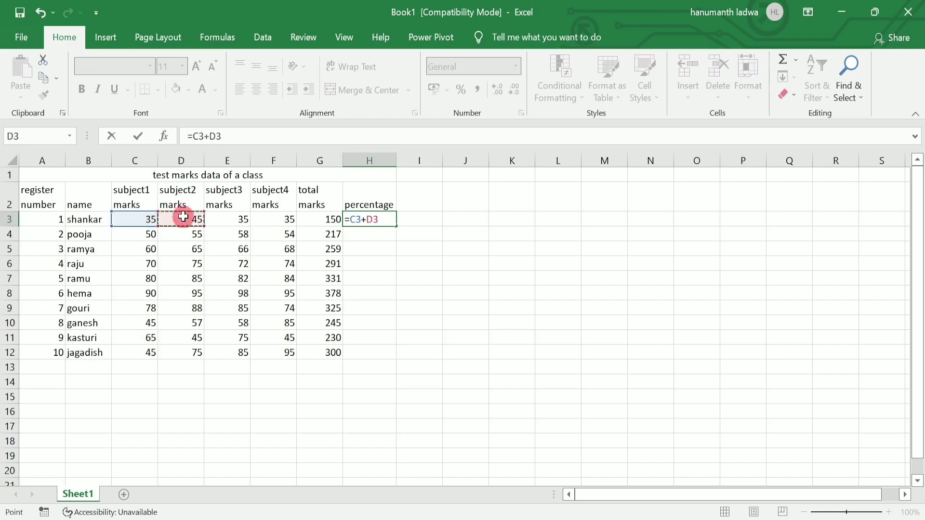
pyautogui.write('+')
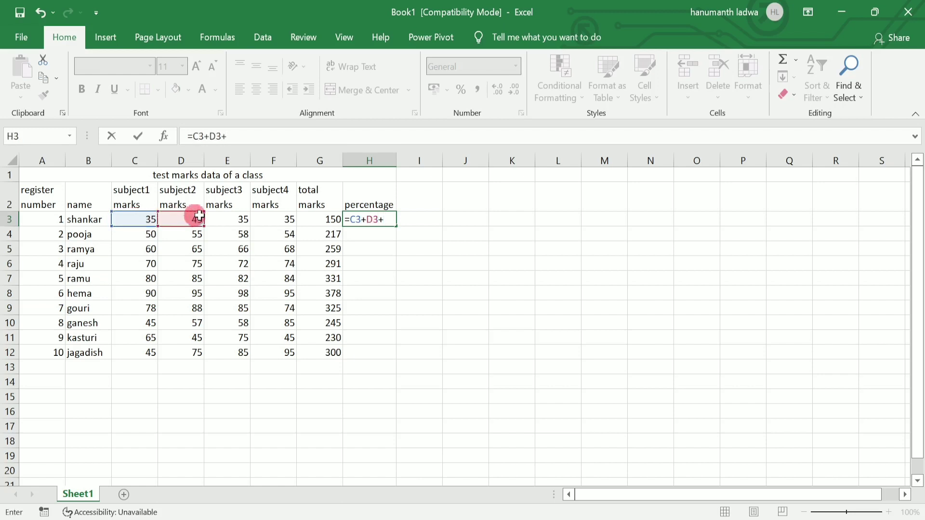
pyautogui.click(227, 218)
pyautogui.write('+')
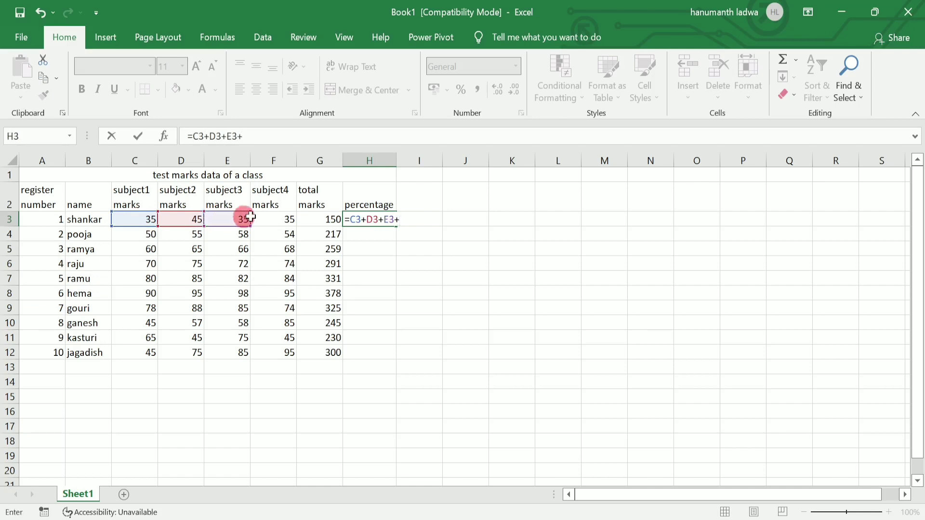
pyautogui.click(280, 219)
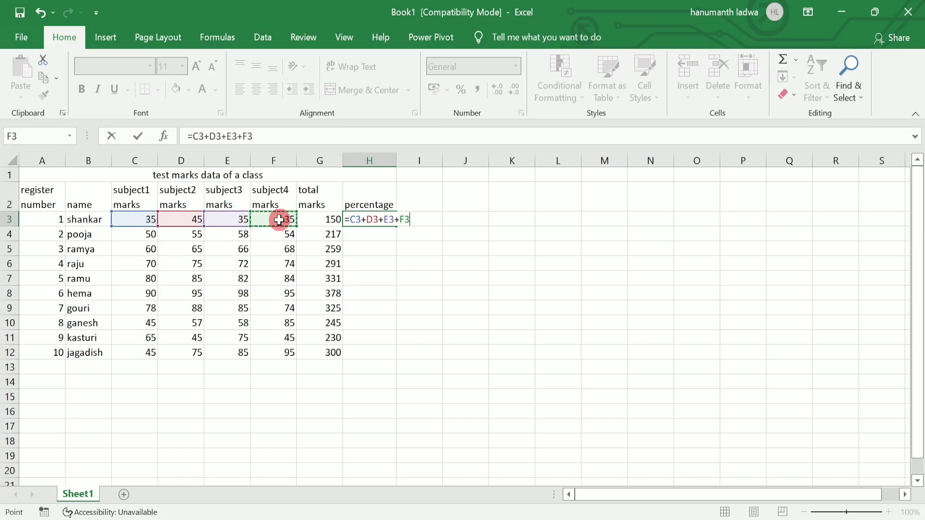
pyautogui.write(')')
pyautogui.press('Return')
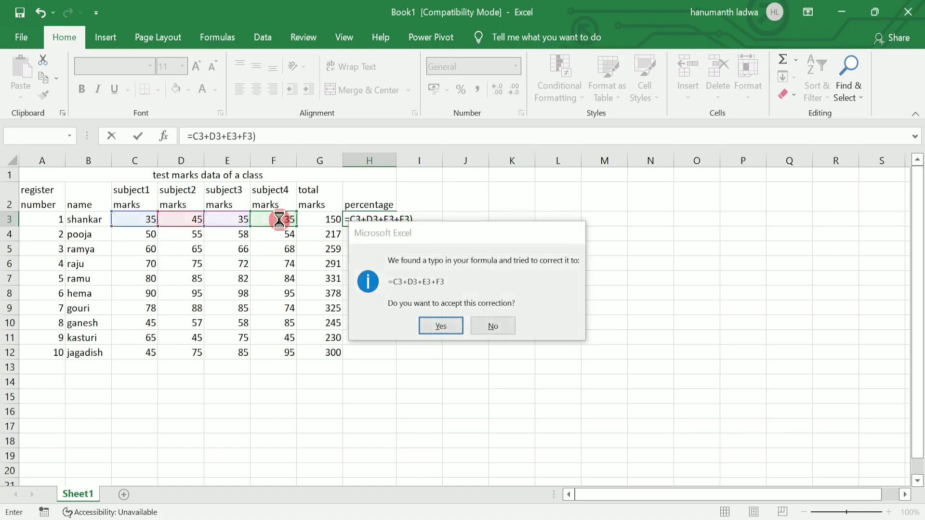
pyautogui.press('Return')
pyautogui.press('Right')
pyautogui.press('Left')
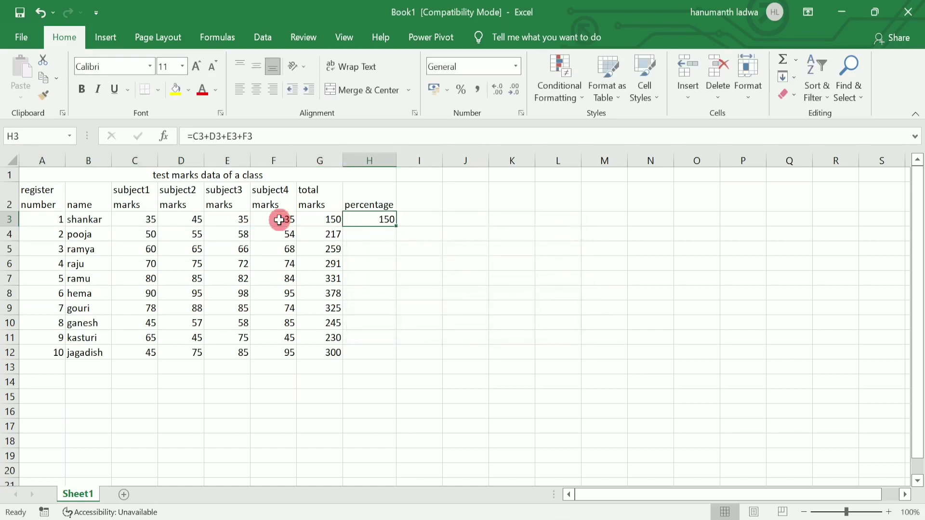
# Edit the percentage formula in H3 to =(C3+D3+E3+F3)/4.
pyautogui.doubleClick(352, 216)
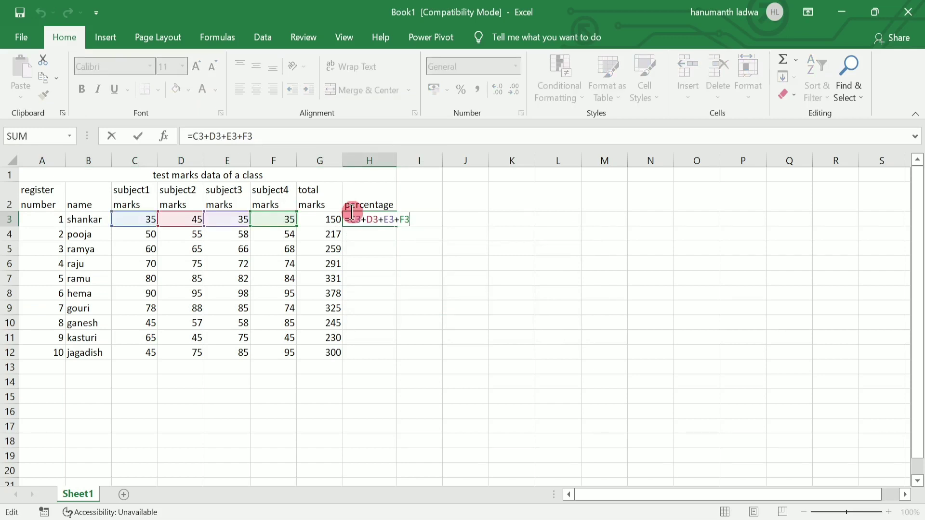
pyautogui.press('Left')
pyautogui.press('Left')
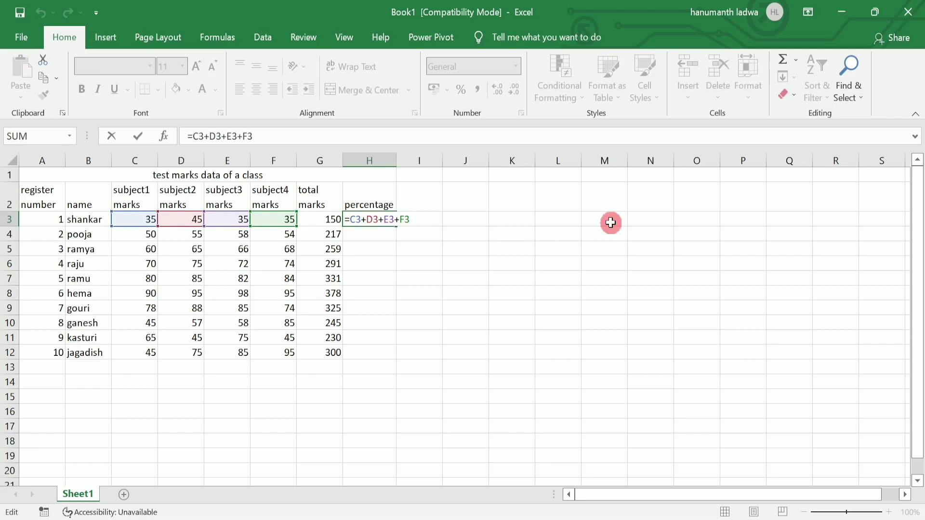
pyautogui.write('(')
pyautogui.press('End')
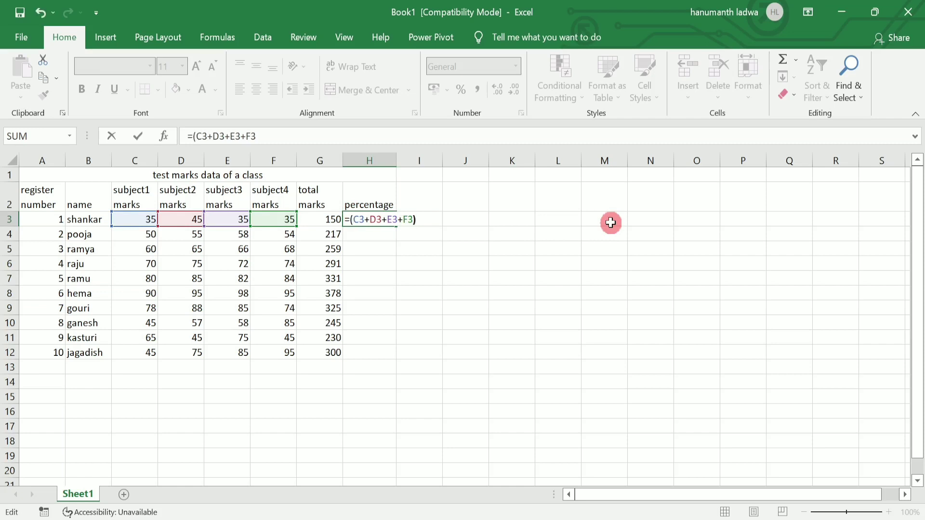
pyautogui.write(')/4')
pyautogui.press('Return')
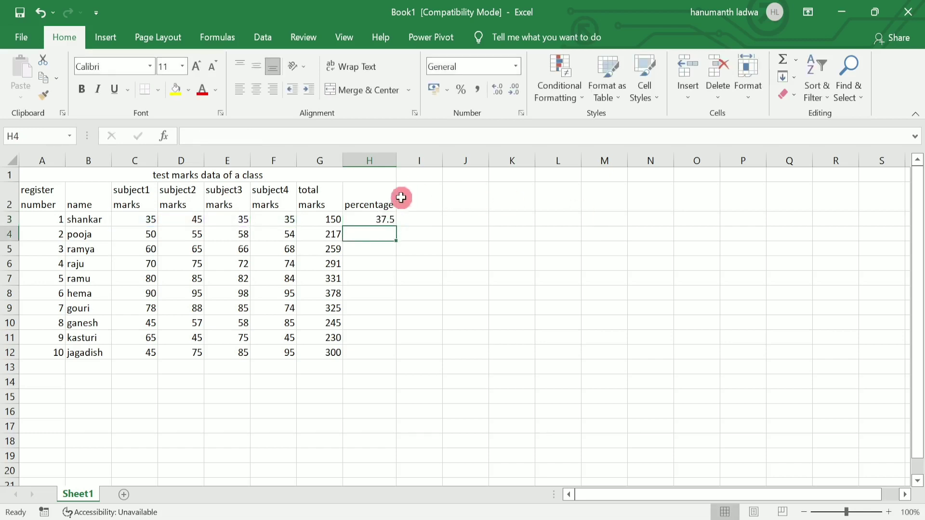
# Replace the percentage formula in H3 with =AVERAGE(C3:F3) and copy it down through H12.
pyautogui.click(384, 219)
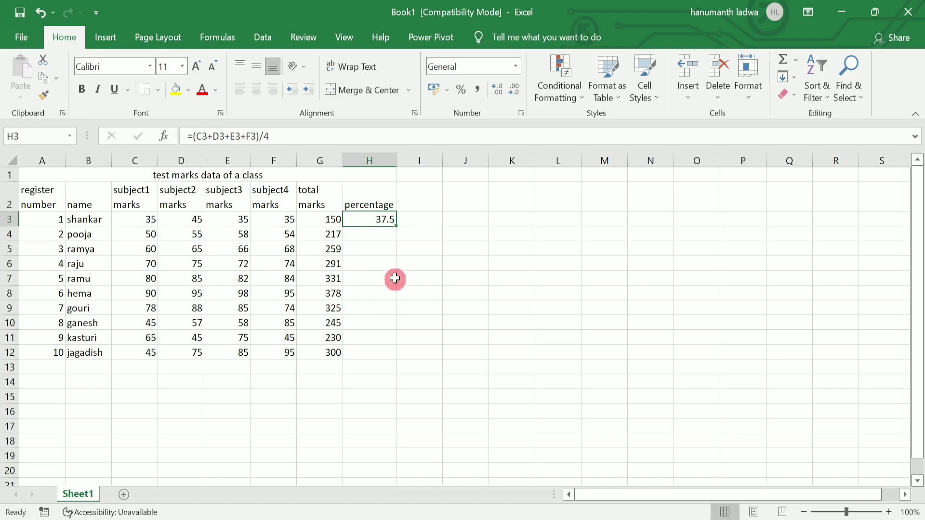
pyautogui.write('=')
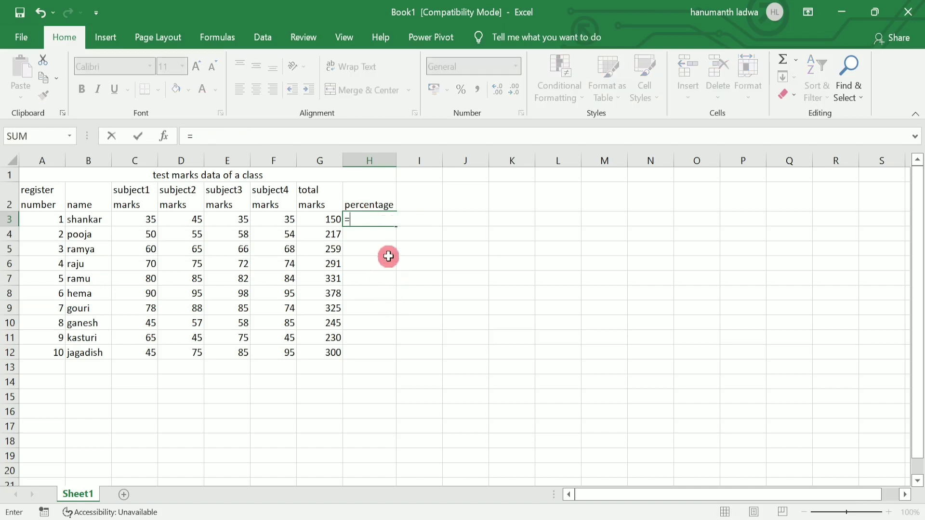
pyautogui.write('aver')
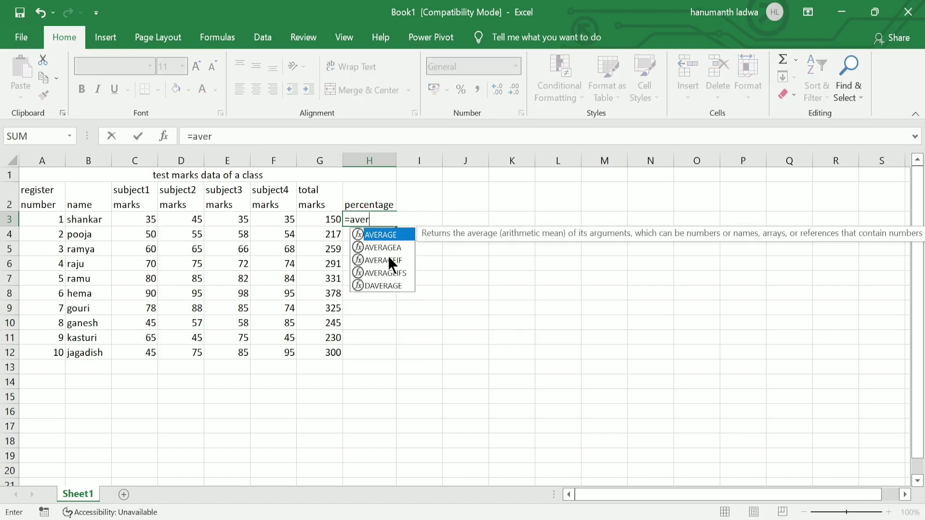
pyautogui.press('Tab')
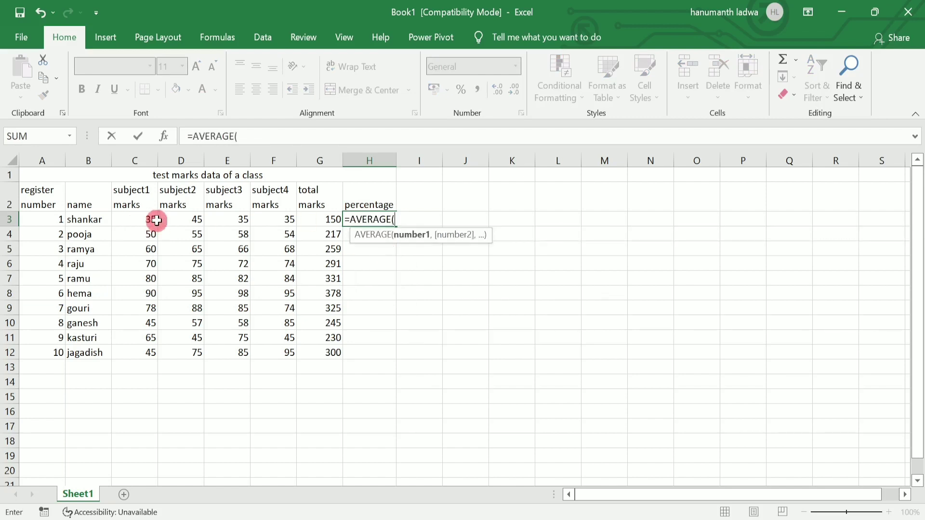
pyautogui.moveTo(150, 220); pyautogui.dragTo(263, 215)
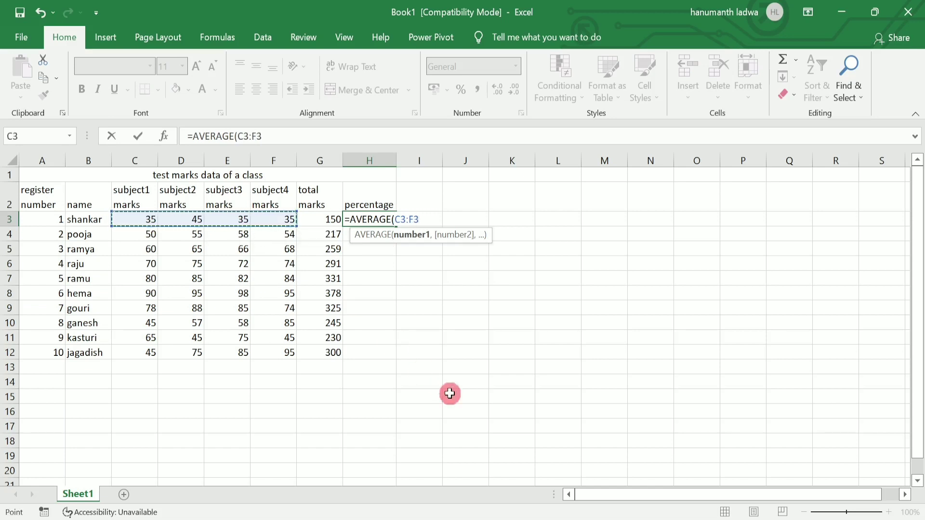
pyautogui.write(')')
pyautogui.press('Return')
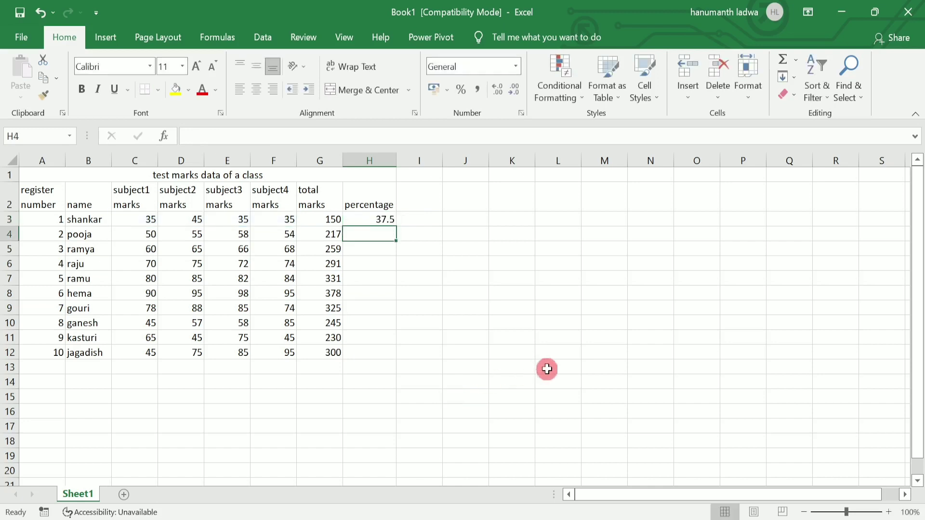
pyautogui.click(386, 215)
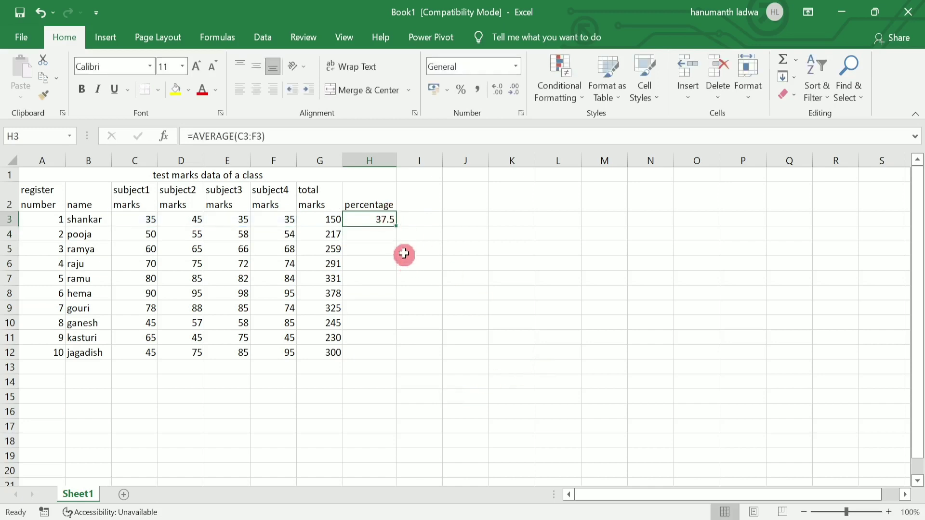
pyautogui.doubleClick(396, 227)
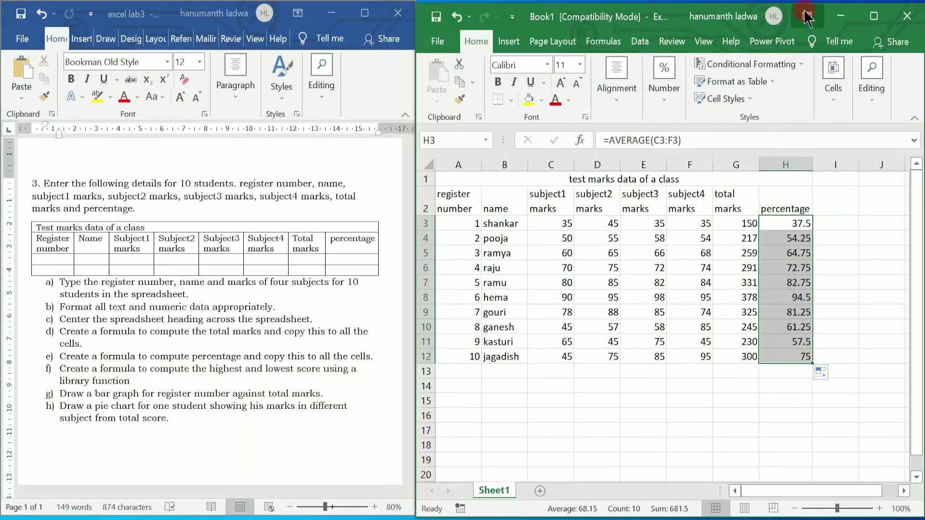
# Add the column headings highest in I2 and lowest in J2, beside the percentage heading.
pyautogui.click(882, 13)
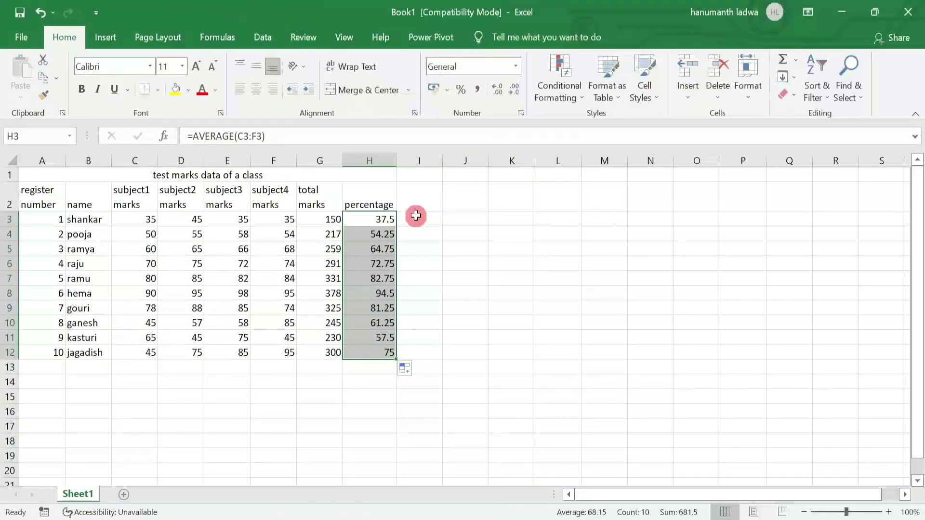
pyautogui.click(417, 211)
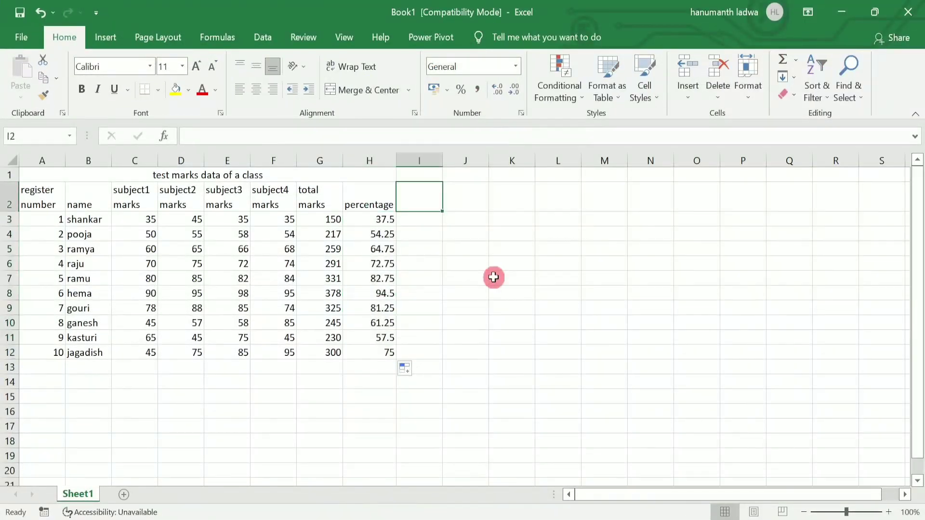
pyautogui.write('highest')
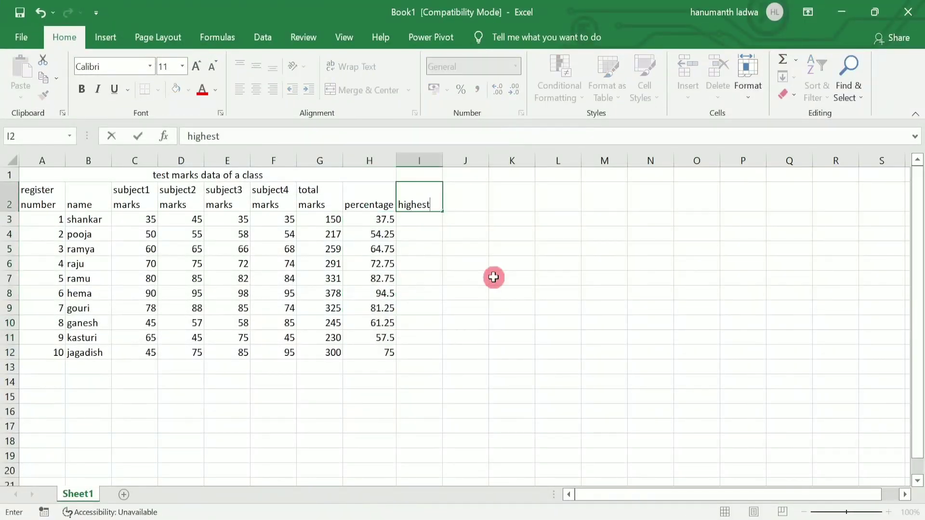
pyautogui.press('Tab')
pyautogui.write('s')
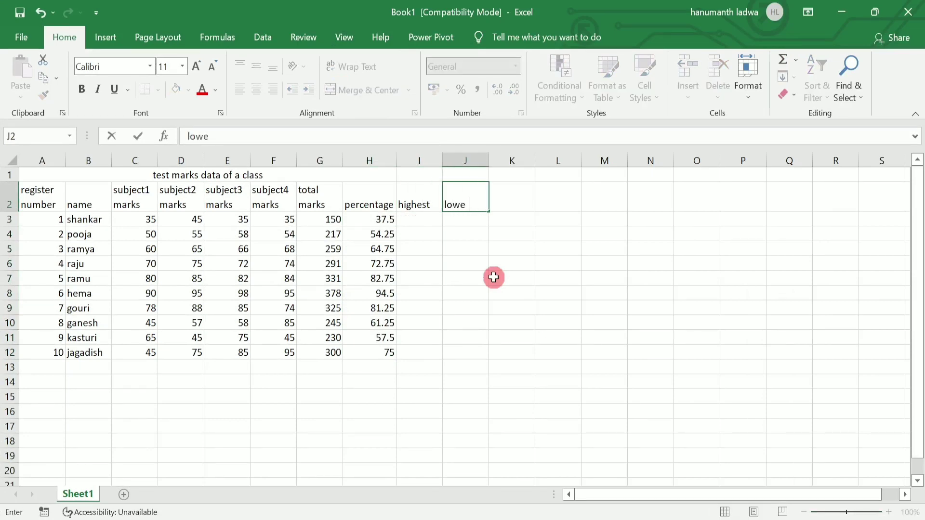
pyautogui.press('Return')
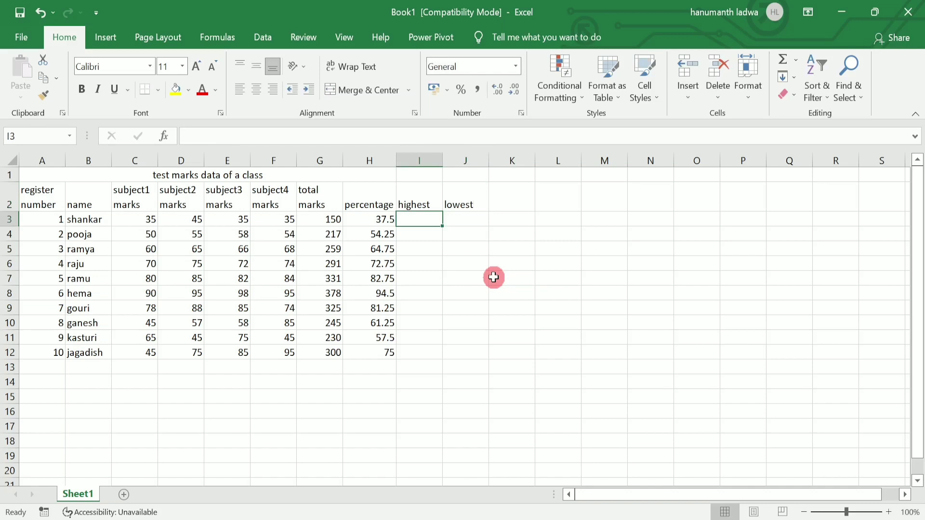
# Calculate the highest total marks in I3 with =MAX(G3:G12), checking the task wording in the Word document.
pyautogui.write('=')
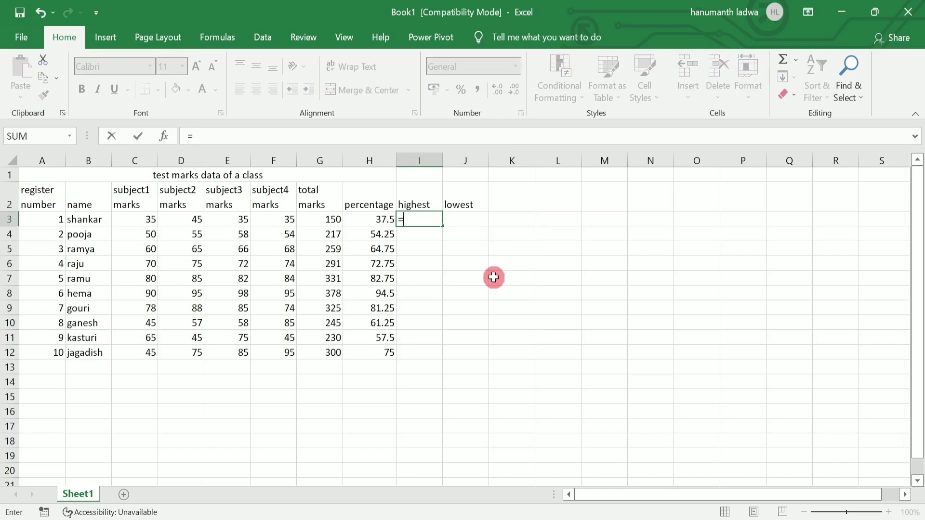
pyautogui.write('ma')
pyautogui.press('Down')
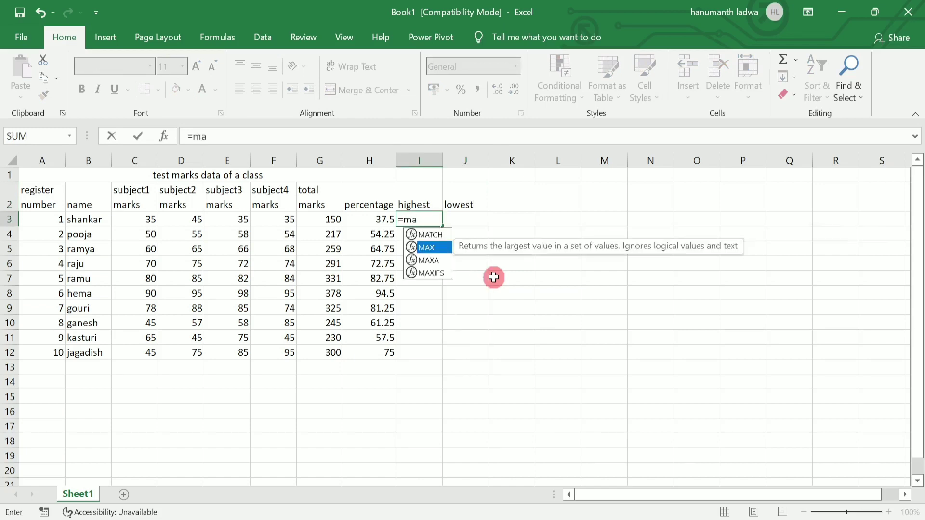
pyautogui.press('Tab')
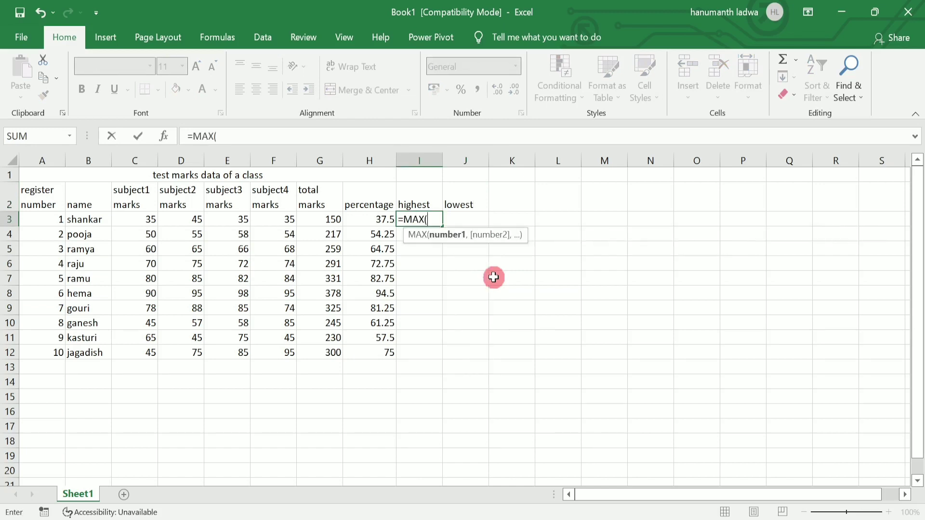
pyautogui.click(333, 221)
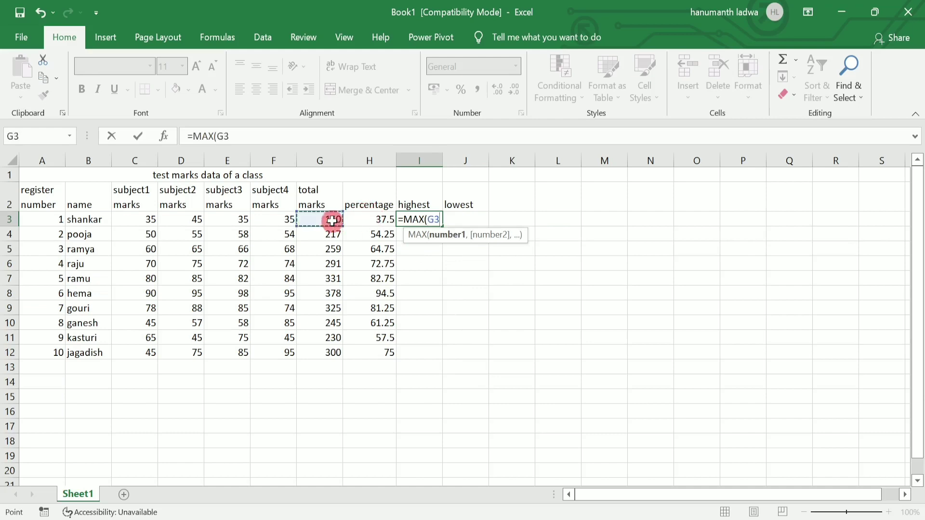
pyautogui.click(875, 12)
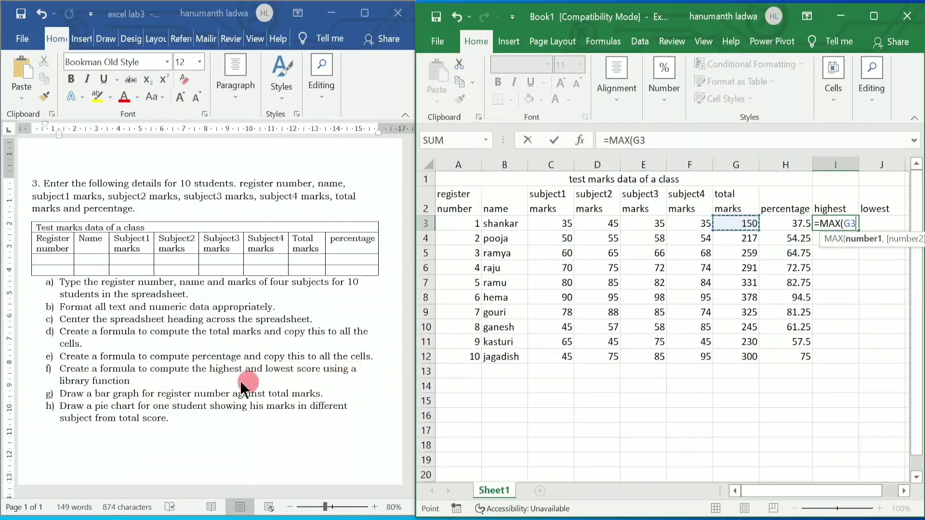
pyautogui.click(874, 17)
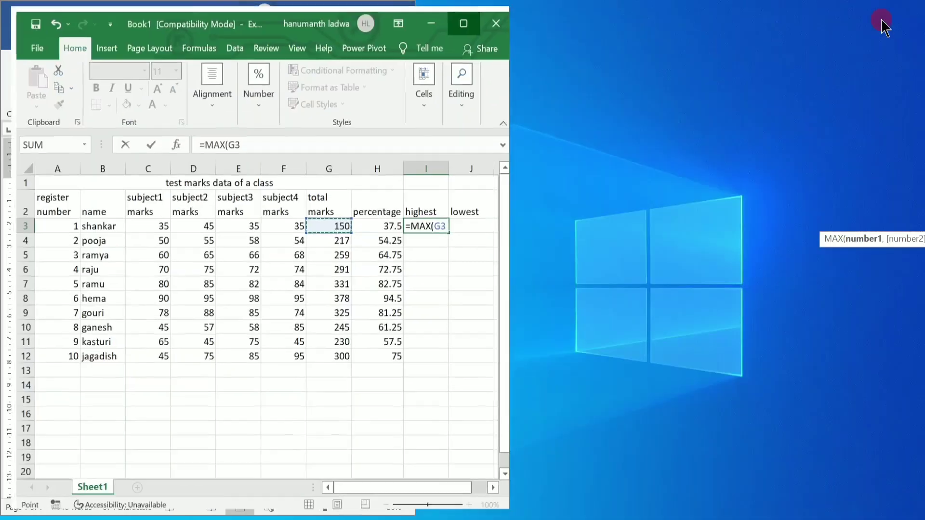
pyautogui.moveTo(330, 220); pyautogui.dragTo(328, 348)
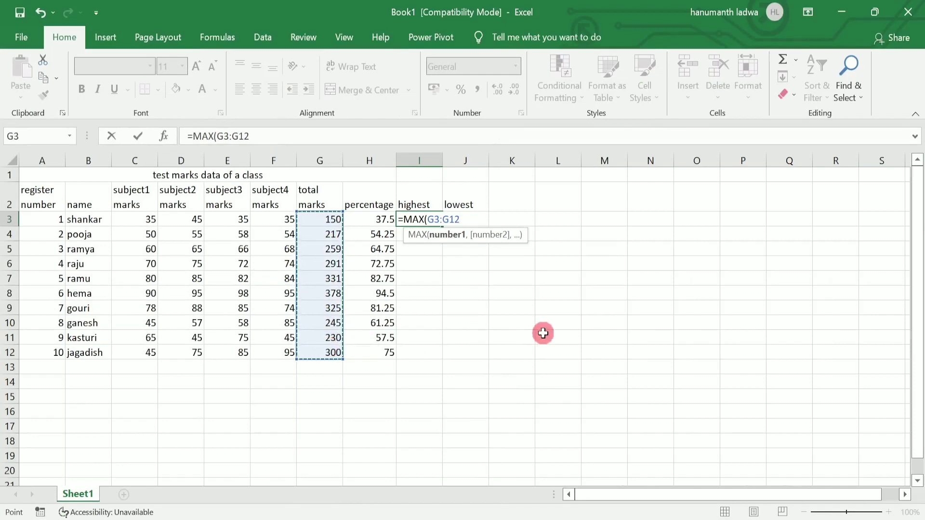
pyautogui.write(')')
pyautogui.hotkey('ctrl', 'Return')
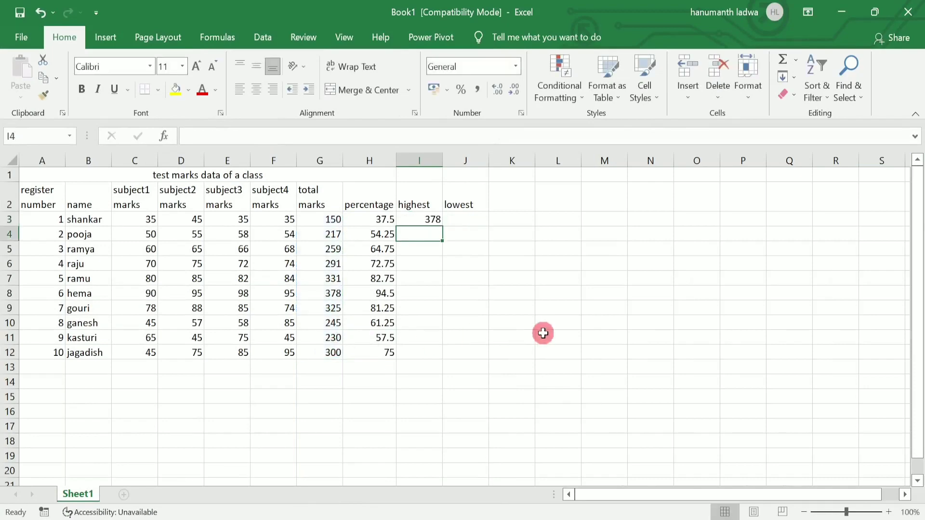
pyautogui.click(427, 222)
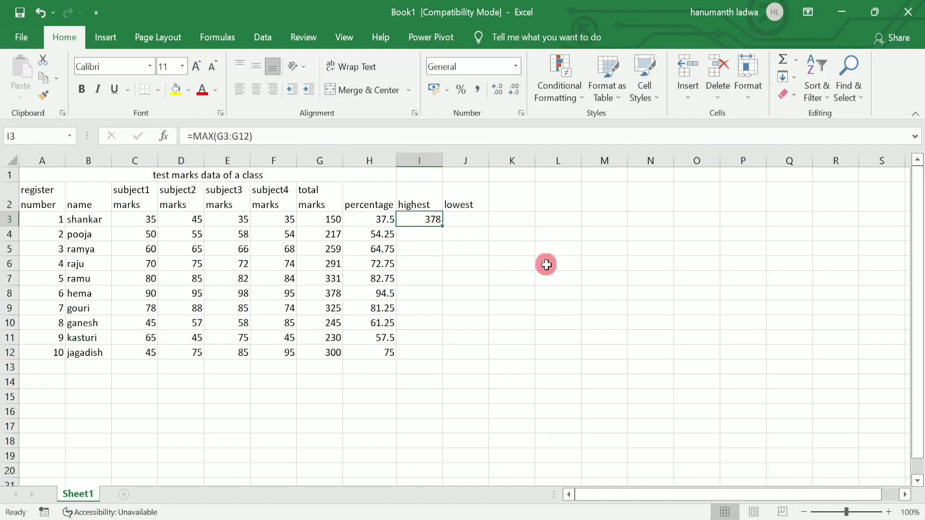
# Calculate the lowest total marks in J3 with the formula =MIN(G3:G12).
pyautogui.click(466, 219)
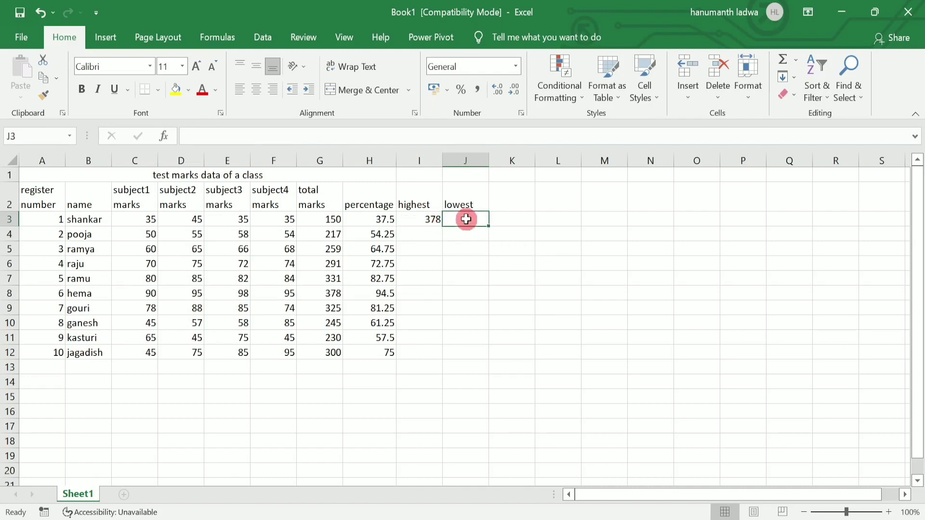
pyautogui.write('=')
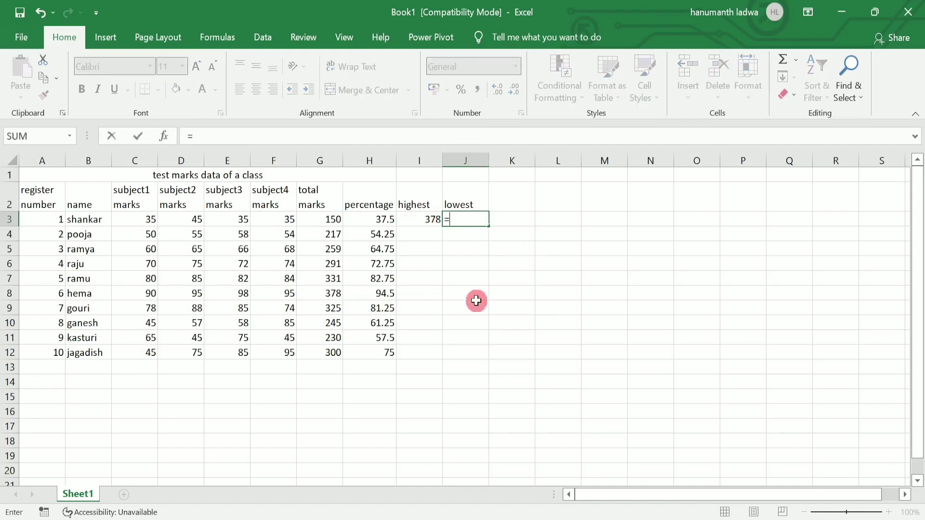
pyautogui.write('min')
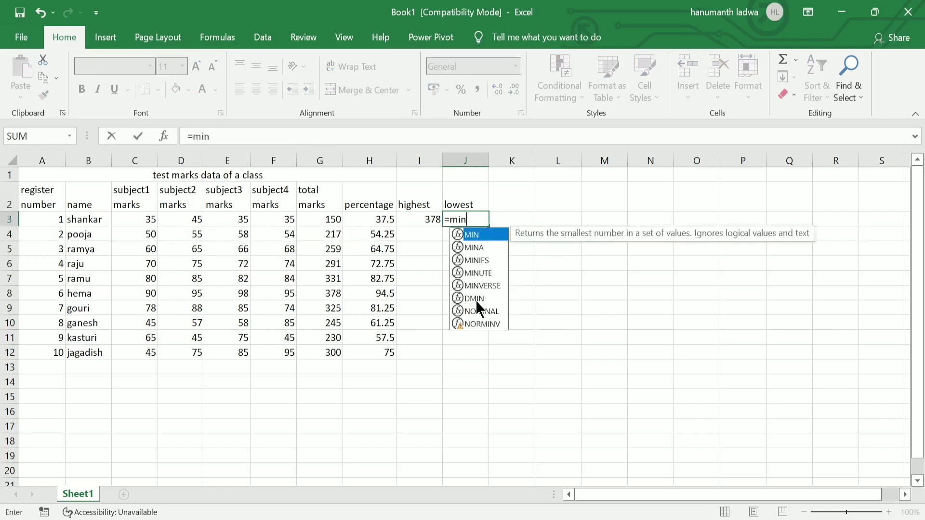
pyautogui.press('Tab')
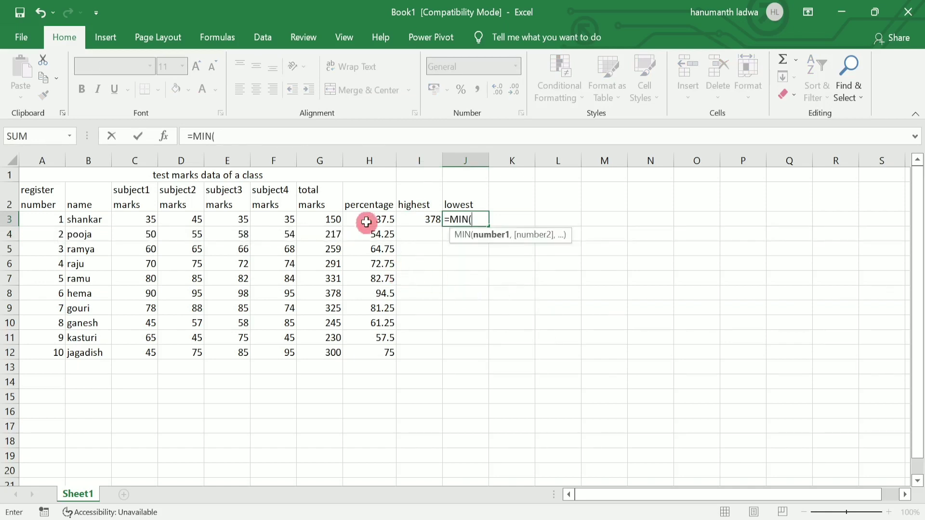
pyautogui.click(323, 218)
pyautogui.moveTo(323, 218); pyautogui.dragTo(324, 348)
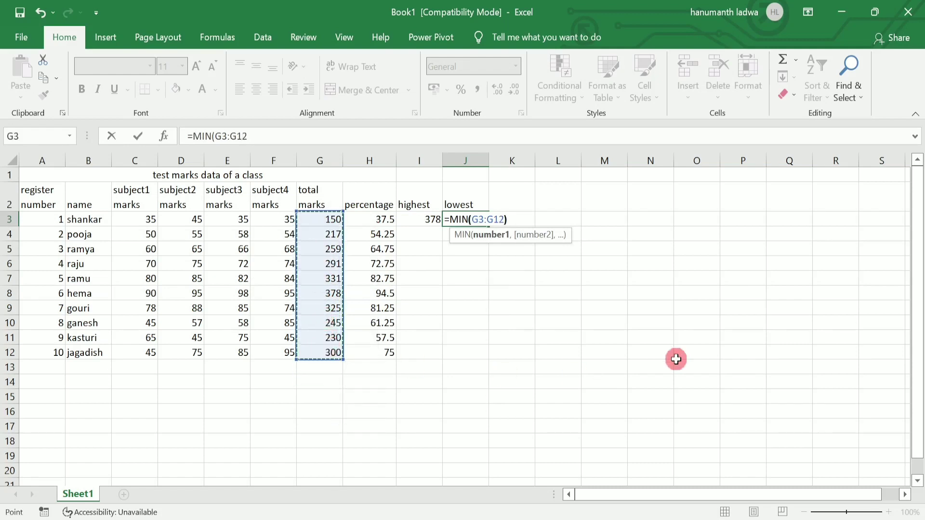
pyautogui.write(')')
pyautogui.press('Return')
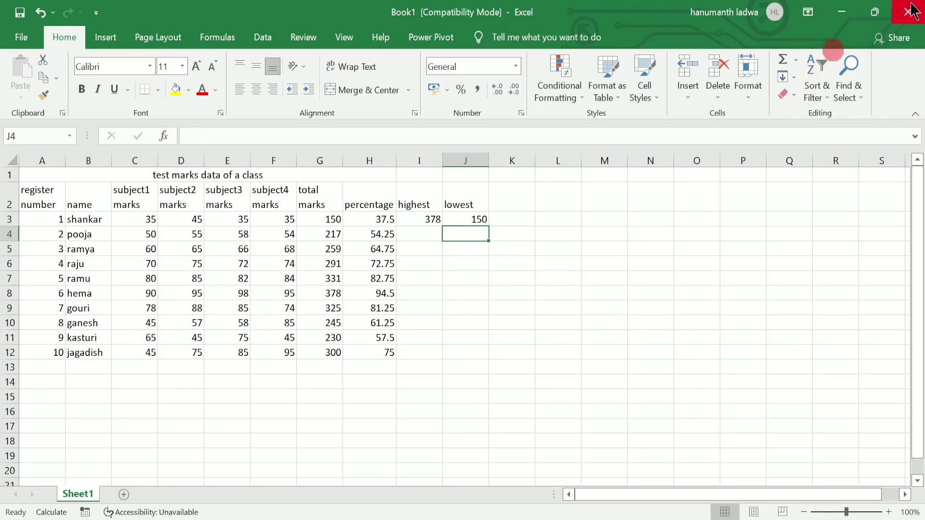
# Check the bar graph task in the Word document, then insert a 2-D clustered bar chart of the total marks in G2:G12.
pyautogui.click(875, 12)
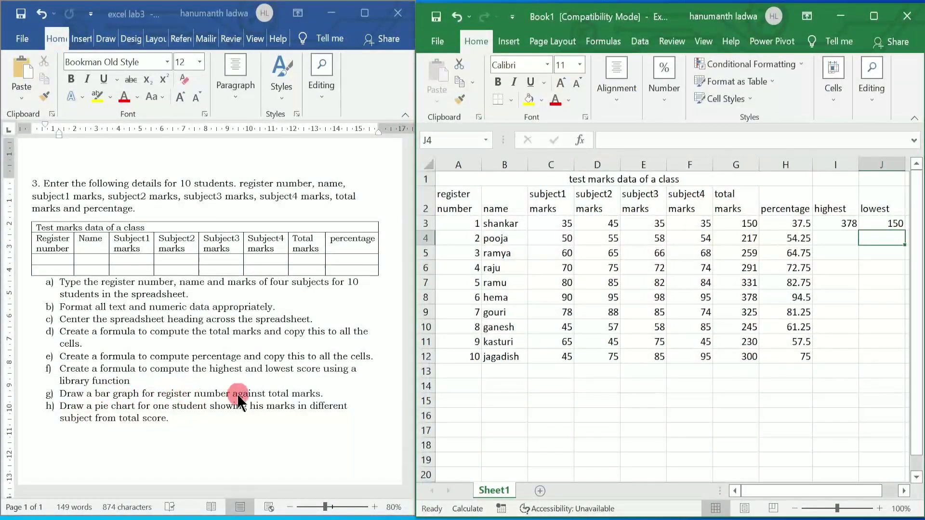
pyautogui.click(873, 18)
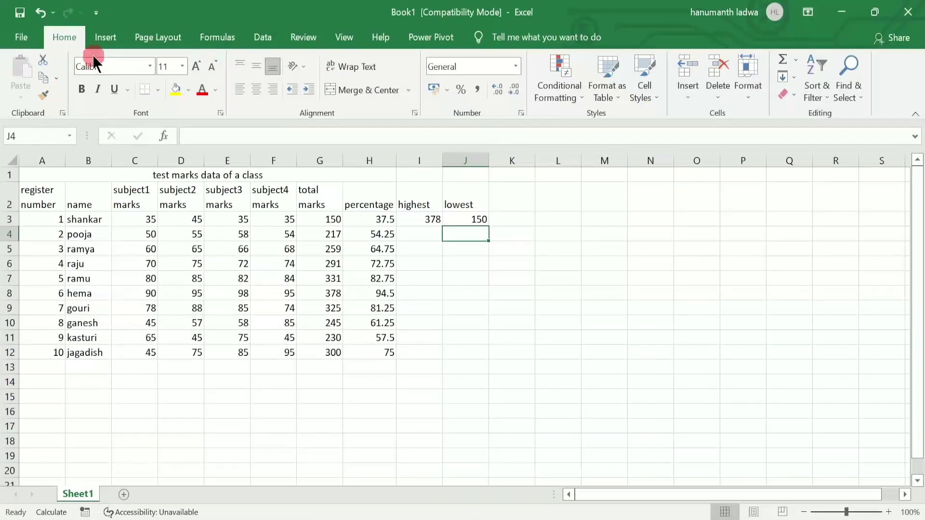
pyautogui.moveTo(554, 250)
pyautogui.mouseDown()
pyautogui.moveTo(117, 35)
pyautogui.moveTo(549, 291)
pyautogui.moveTo(541, 249)
pyautogui.mouseUp()
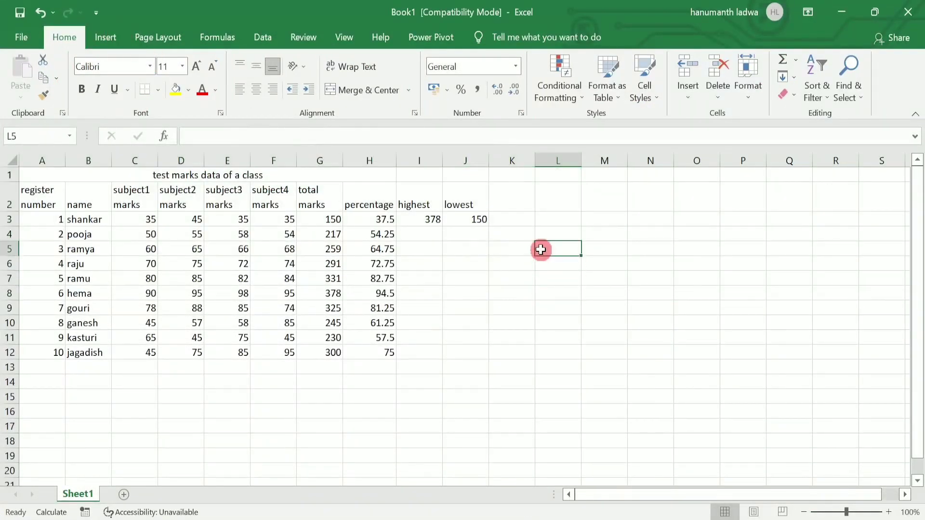
pyautogui.click(107, 39)
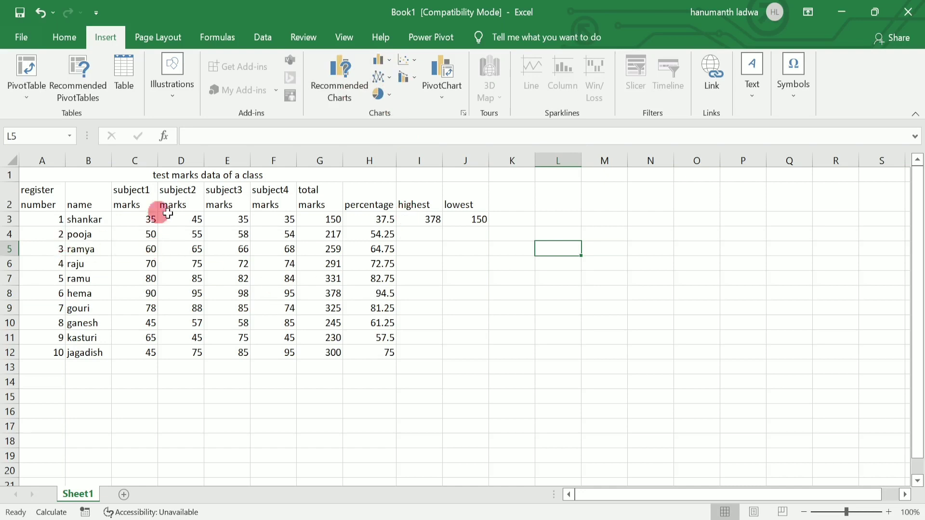
pyautogui.moveTo(313, 203); pyautogui.dragTo(321, 354)
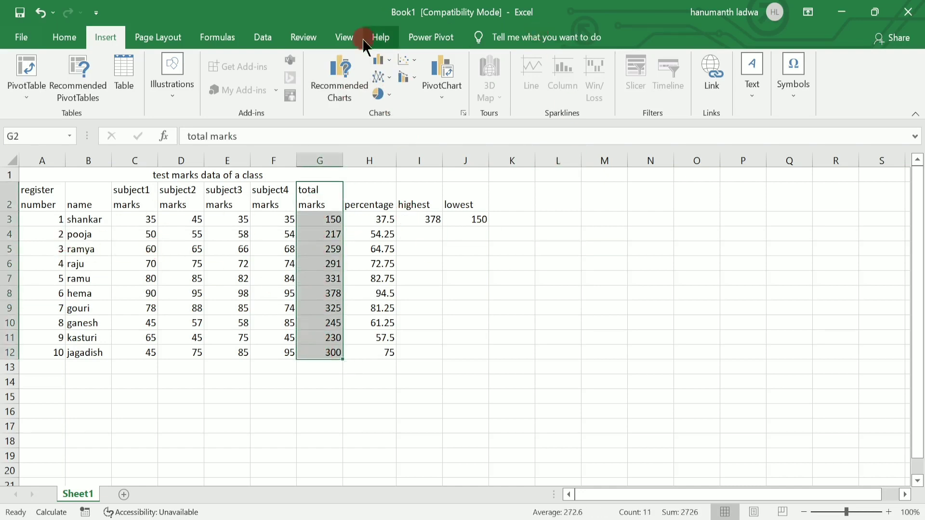
pyautogui.click(379, 61)
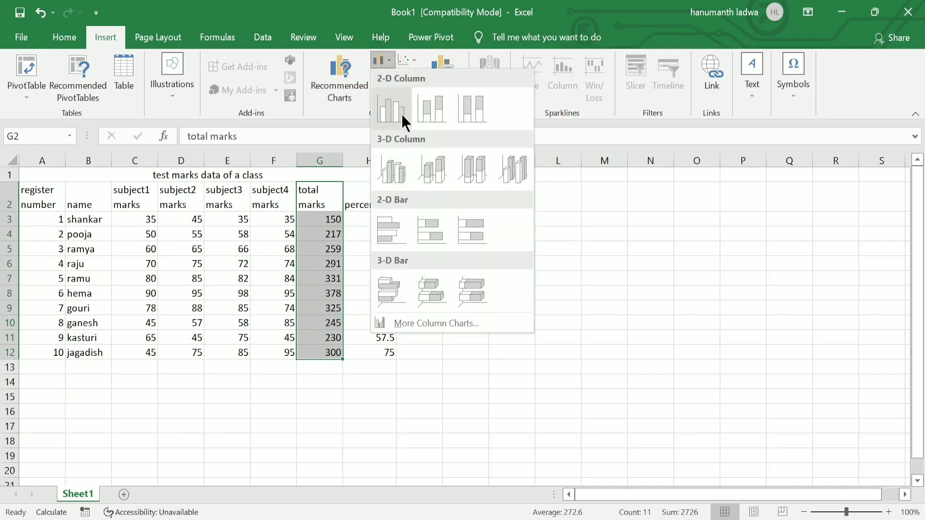
pyautogui.click(392, 224)
# Shrink the total marks bar chart and place it in the empty area beside the table, over about L2:P10.
pyautogui.moveTo(486, 230)
pyautogui.mouseDown()
pyautogui.moveTo(491, 240)
pyautogui.moveTo(687, 260)
pyautogui.moveTo(581, 224)
pyautogui.moveTo(493, 227)
pyautogui.moveTo(485, 240)
pyautogui.mouseUp()
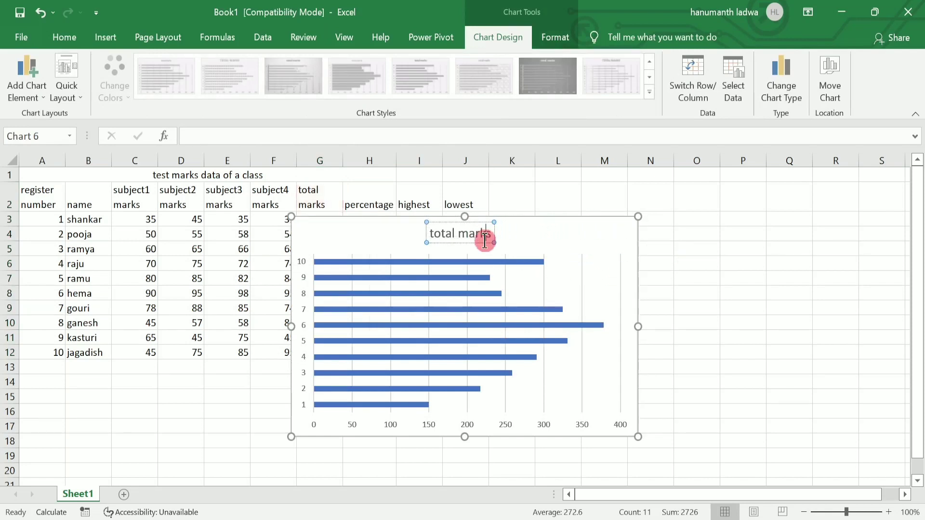
pyautogui.moveTo(554, 222); pyautogui.dragTo(779, 230)
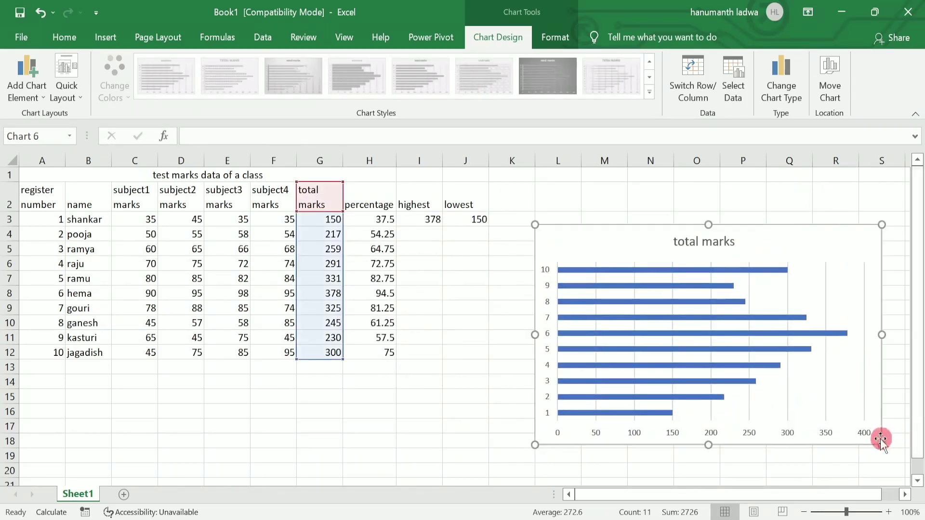
pyautogui.moveTo(881, 444); pyautogui.dragTo(744, 361)
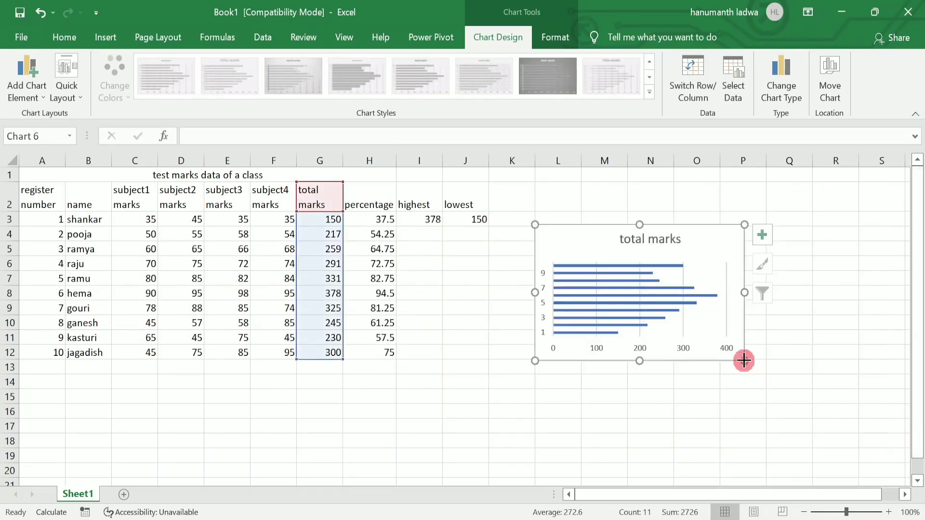
pyautogui.click(677, 302)
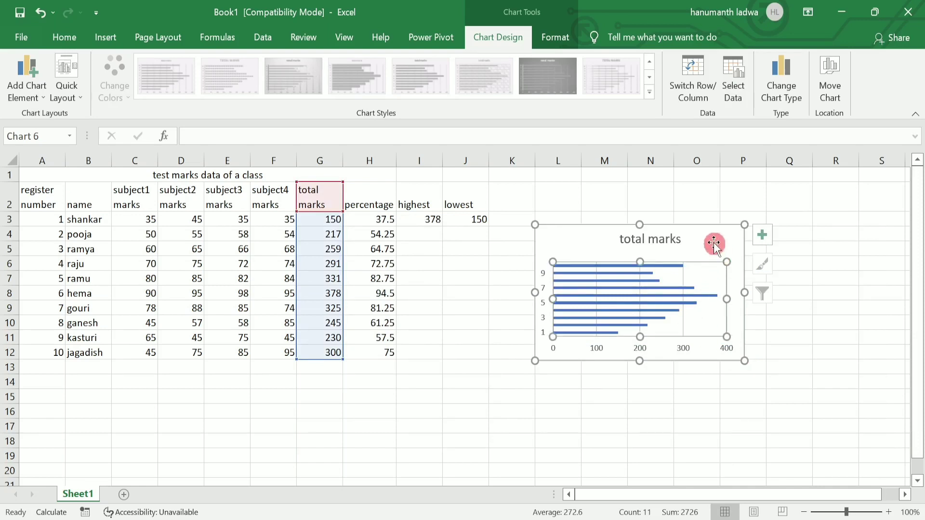
pyautogui.moveTo(696, 230); pyautogui.dragTo(713, 203)
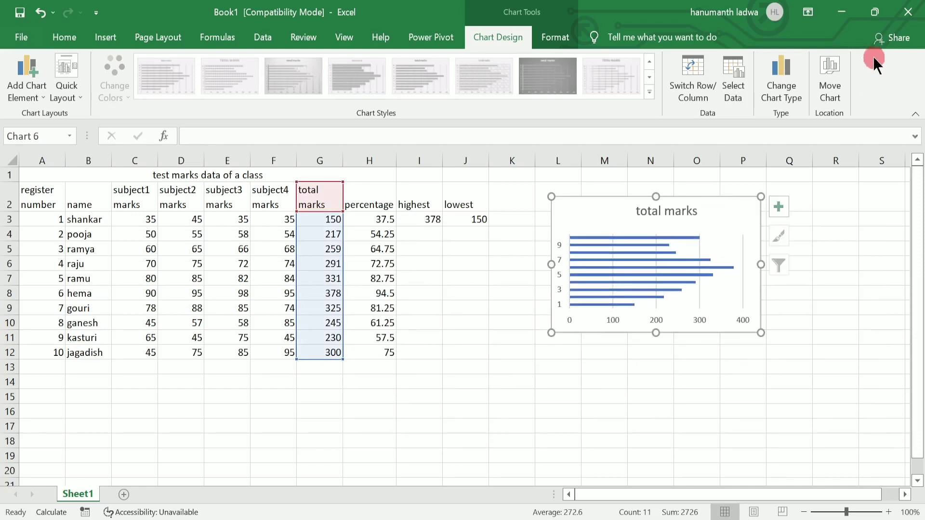
# Check the pie chart task in the Word document, then insert a 2-D pie chart of the first student's subject marks in C3:F3.
pyautogui.click(875, 12)
pyautogui.click(159, 456)
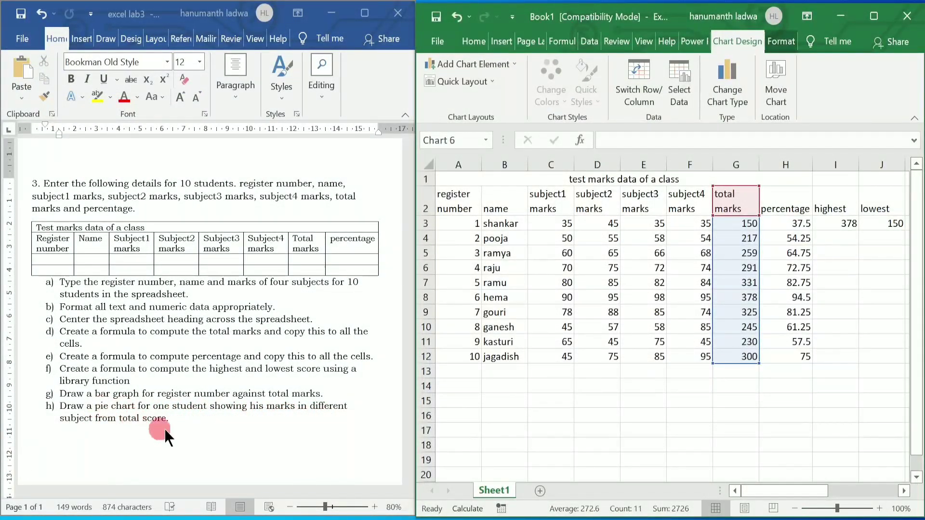
pyautogui.click(874, 16)
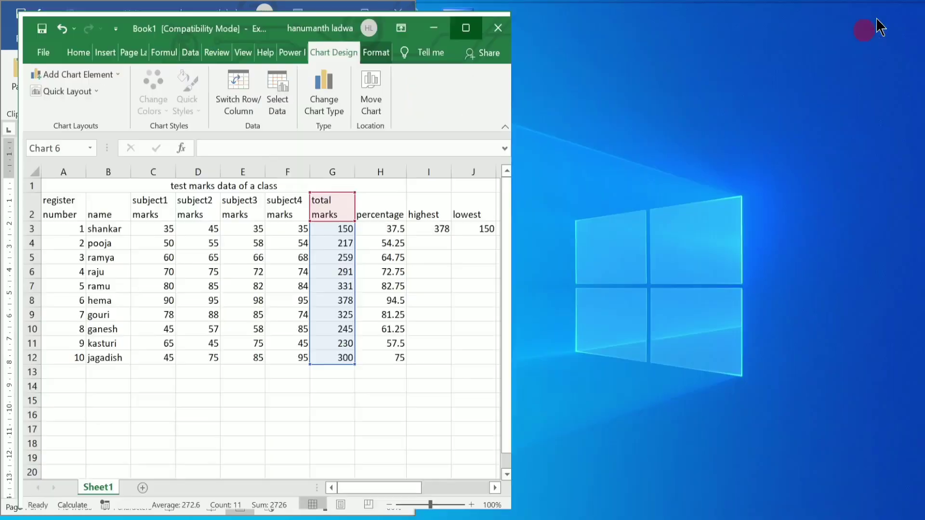
pyautogui.click(553, 359)
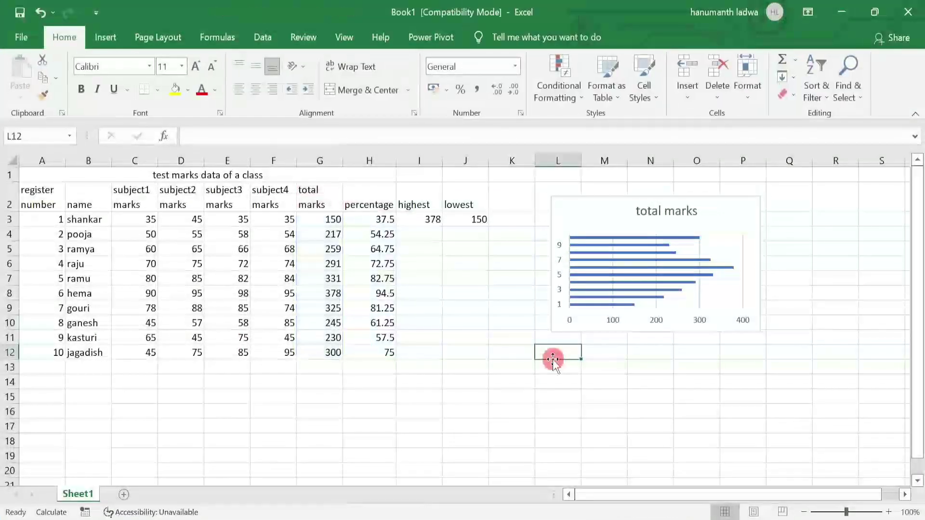
pyautogui.click(112, 37)
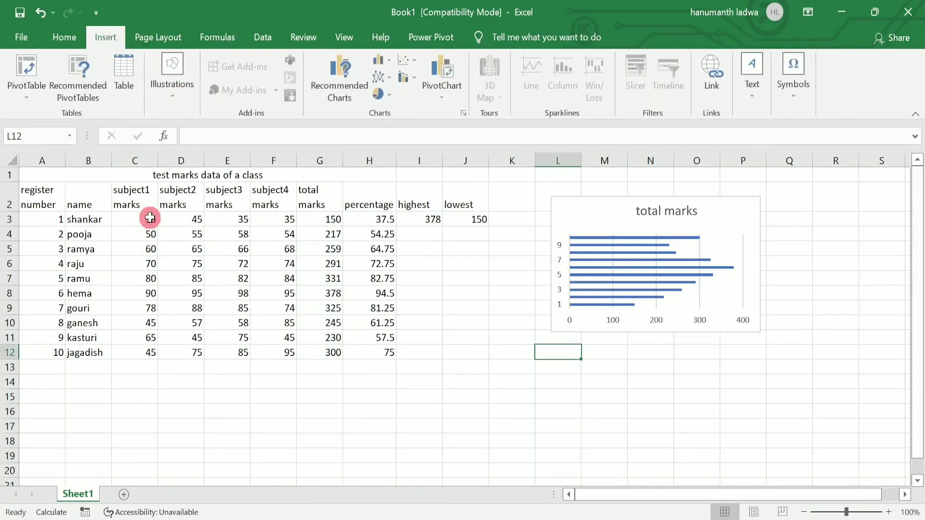
pyautogui.moveTo(140, 219); pyautogui.dragTo(268, 221)
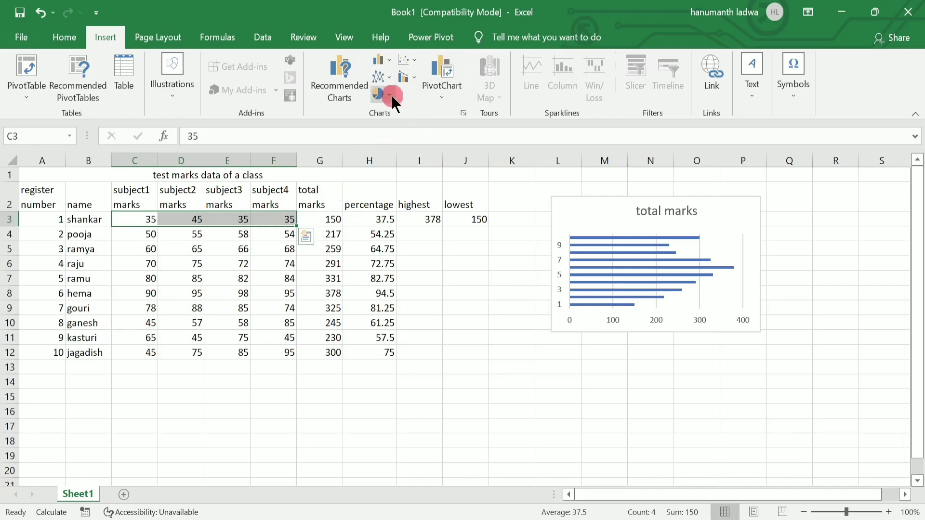
pyautogui.click(378, 94)
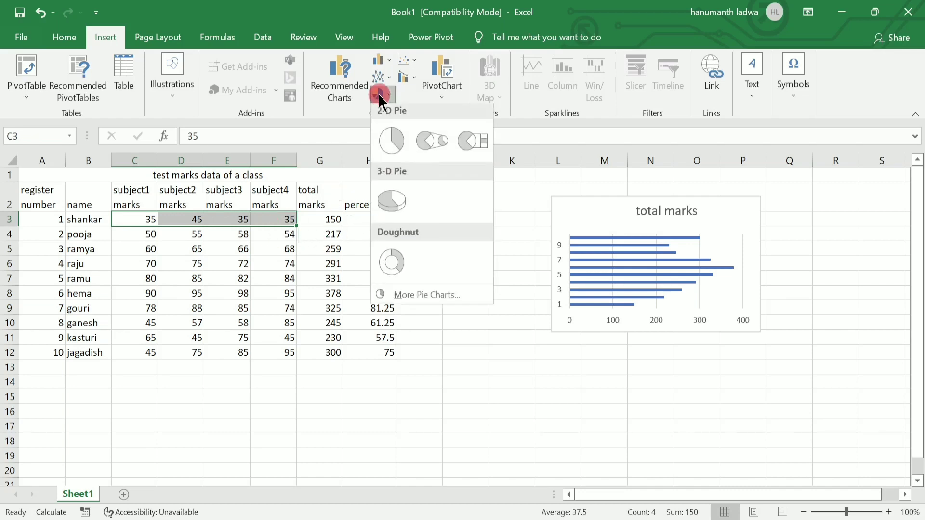
pyautogui.click(390, 142)
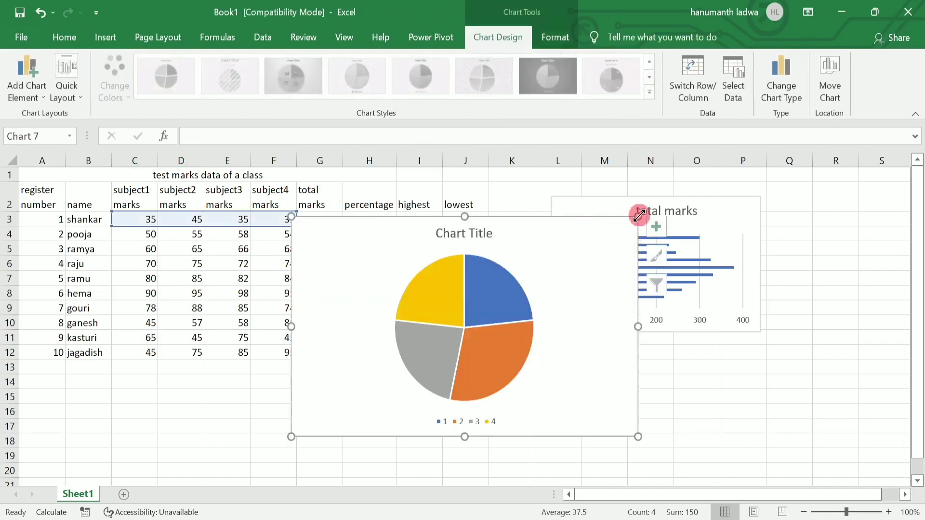
# Shrink the pie chart to about the bar chart's width and place it directly below the bar chart.
pyautogui.moveTo(640, 215); pyautogui.dragTo(525, 270)
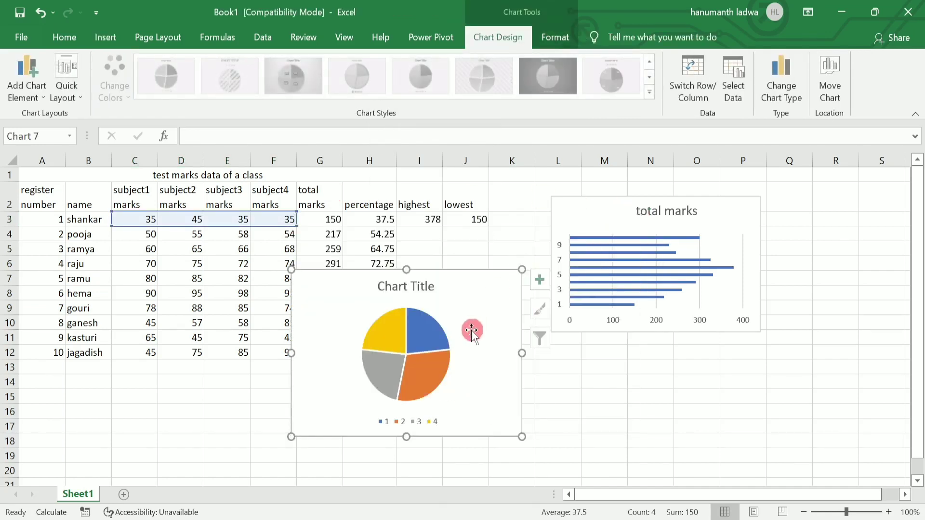
pyautogui.moveTo(525, 368); pyautogui.dragTo(731, 399)
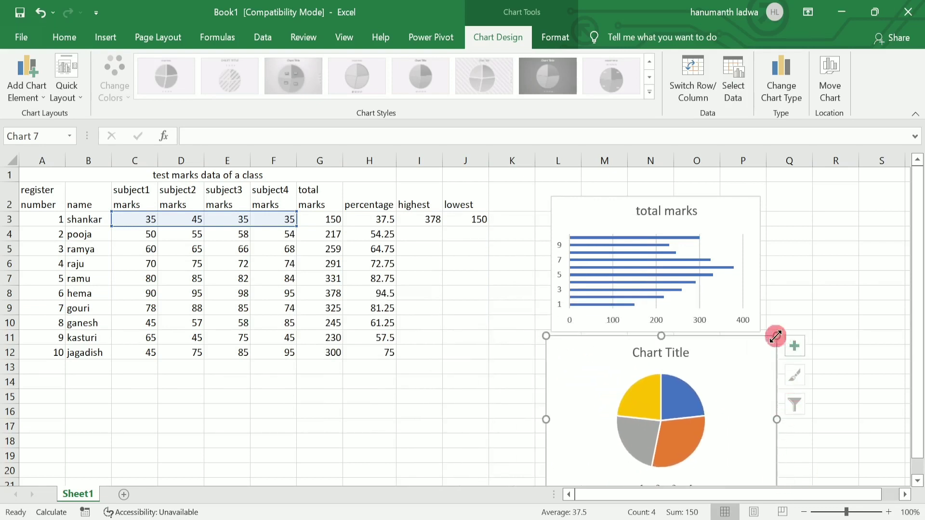
pyautogui.moveTo(776, 336); pyautogui.dragTo(750, 359)
pyautogui.moveTo(713, 392); pyautogui.dragTo(716, 374)
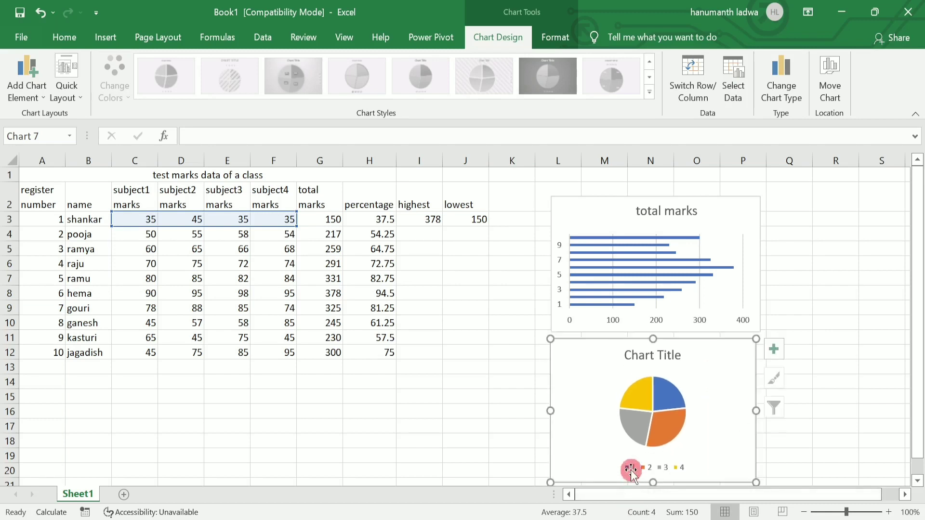